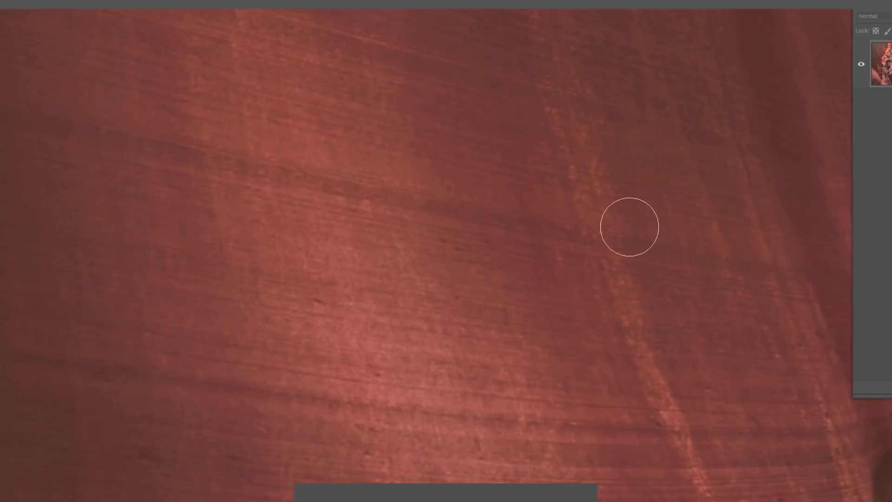
Step: Enter Quick Mask mode and set its options so the red color at 100% opacity indicates Selected Areas
{"action": "scroll", "coordinate": [437, 233], "scroll_direction": "down", "scroll_amount": 3}
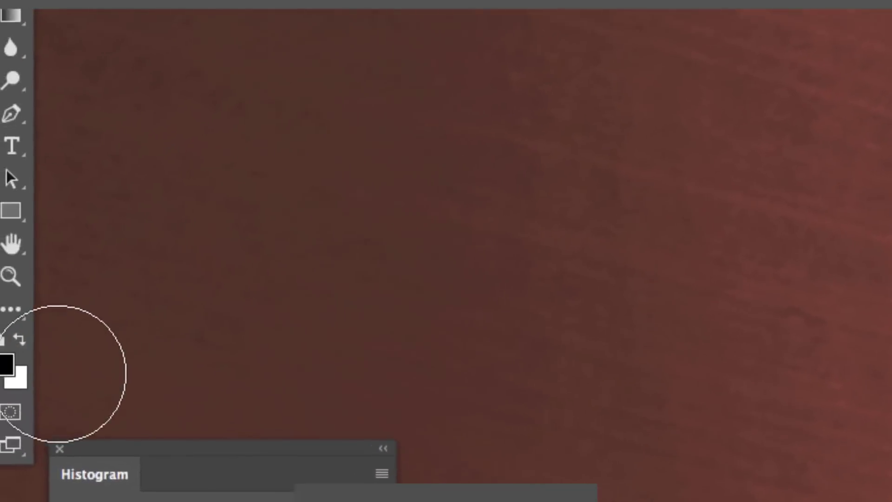
{"action": "left_click", "coordinate": [10, 411]}
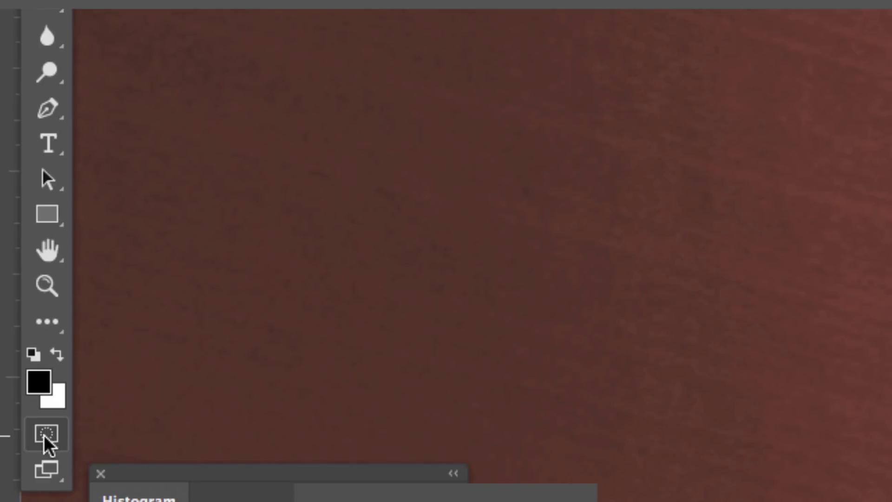
{"action": "double_click", "coordinate": [47, 438]}
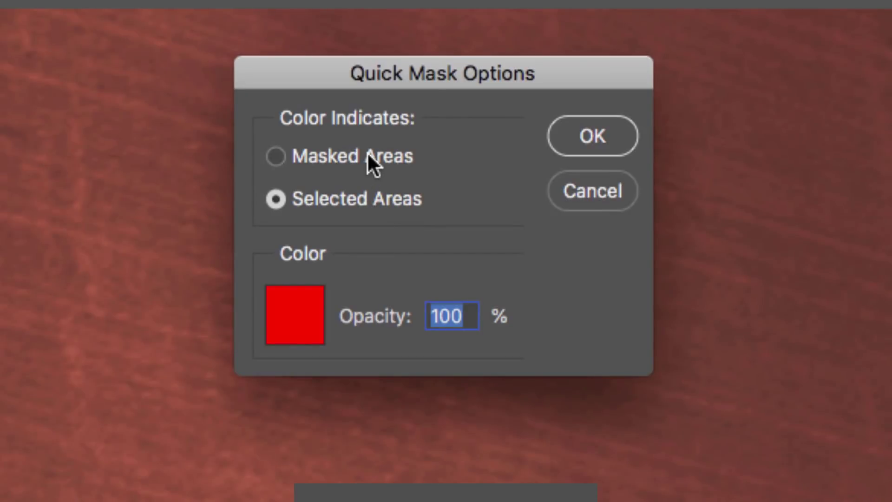
{"action": "left_click", "coordinate": [274, 157]}
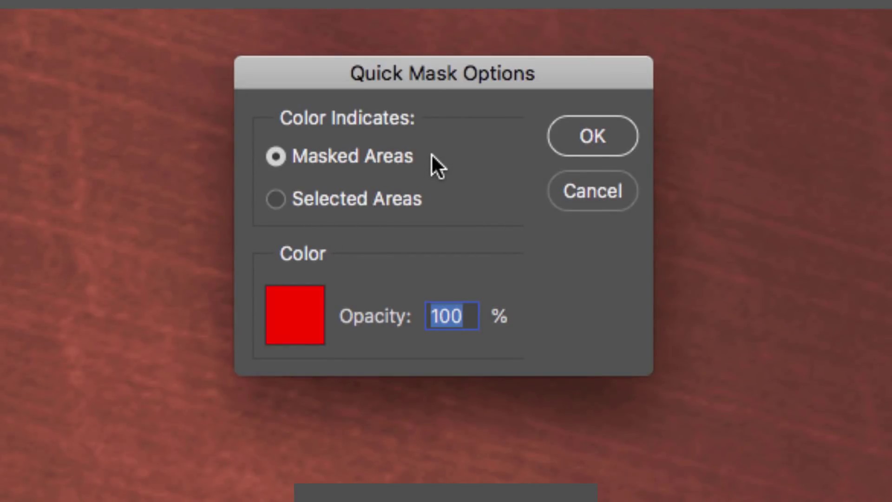
{"action": "left_click", "coordinate": [278, 199]}
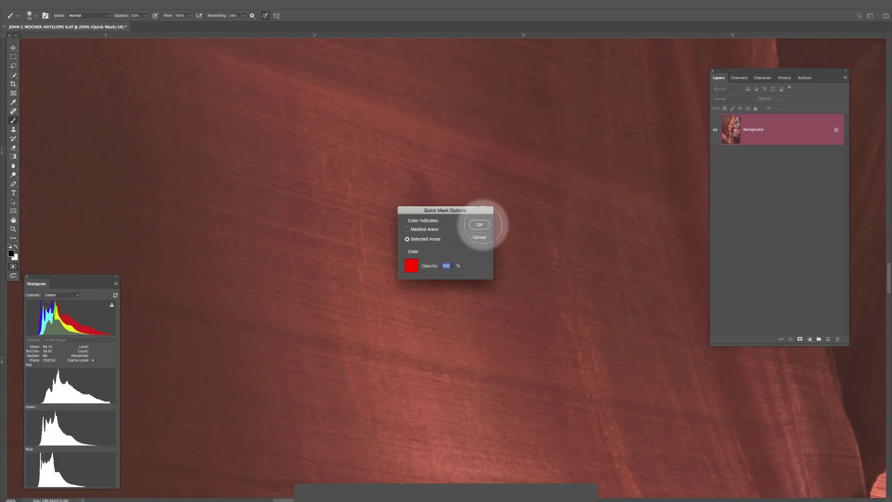
{"action": "left_click", "coordinate": [480, 225]}
Step: Configure the Brush tool with 100% hardness, 100% opacity and 100% flow
{"action": "left_click", "coordinate": [13, 120]}
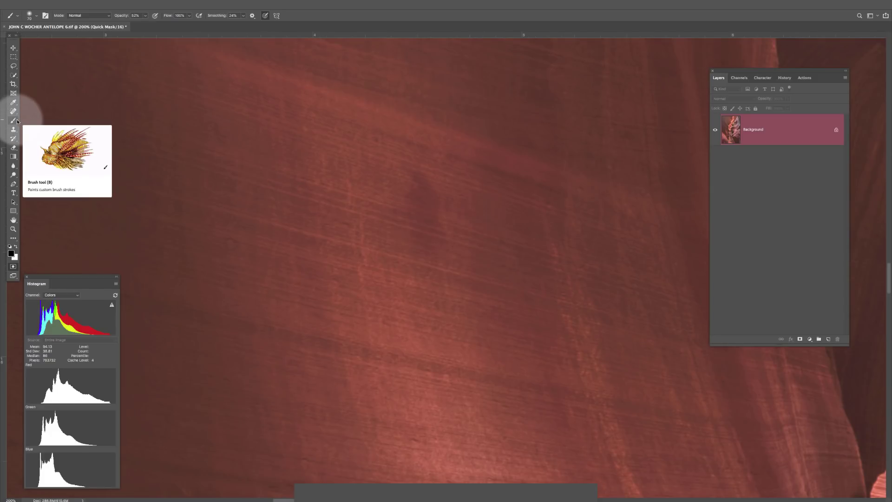
{"action": "left_click", "coordinate": [36, 16]}
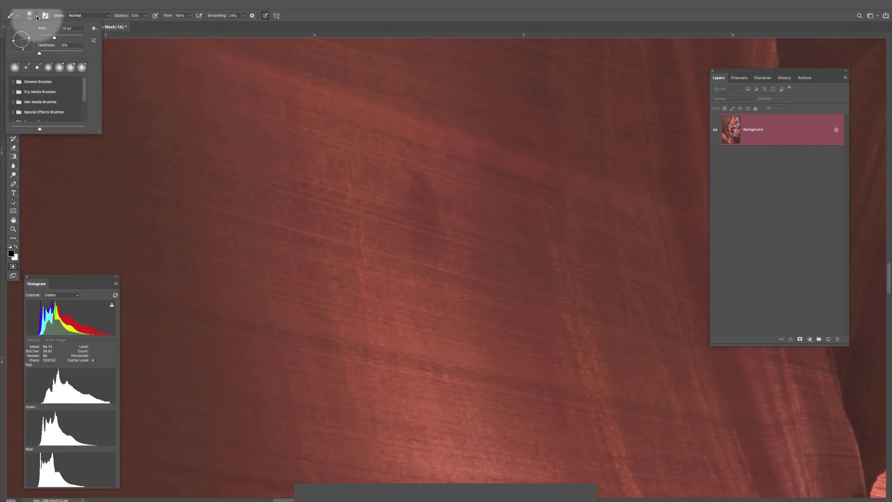
{"action": "left_click", "coordinate": [329, 20]}
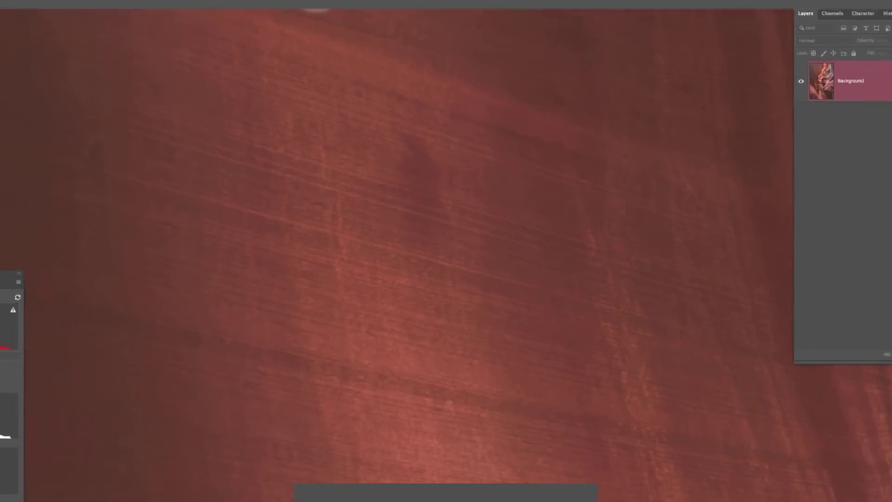
{"action": "right_click", "coordinate": [298, 28]}
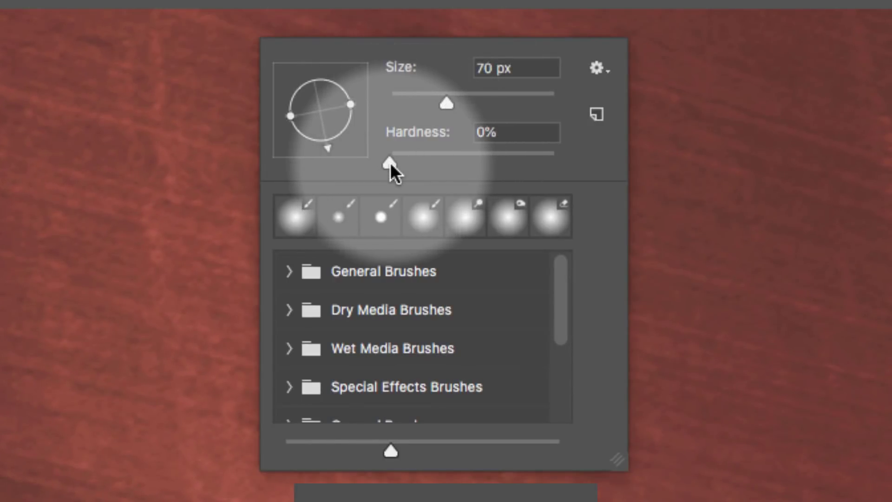
{"action": "left_click_drag", "start_coordinate": [391, 162], "coordinate": [868, 186]}
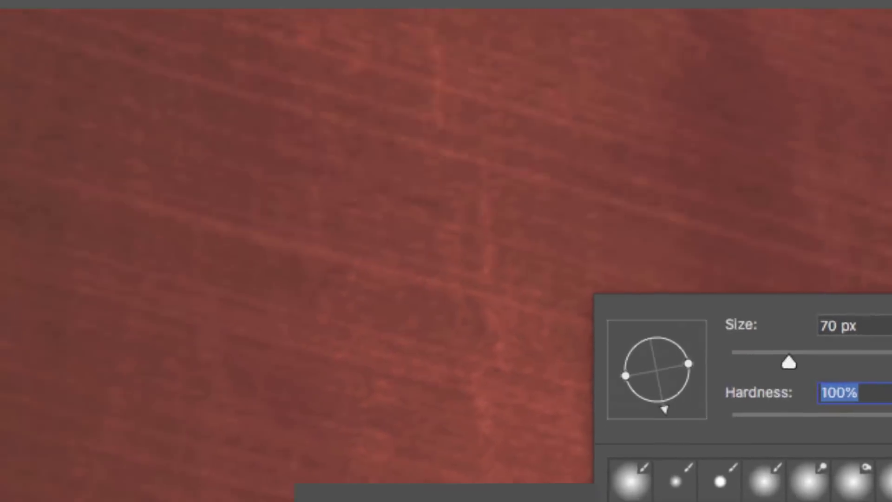
{"action": "key", "text": "Return"}
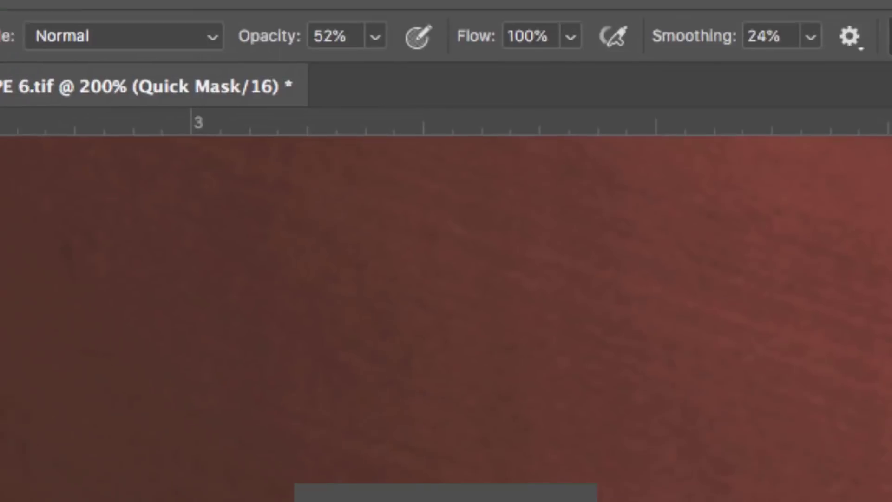
{"action": "left_click_drag", "start_coordinate": [412, 68], "coordinate": [637, 123]}
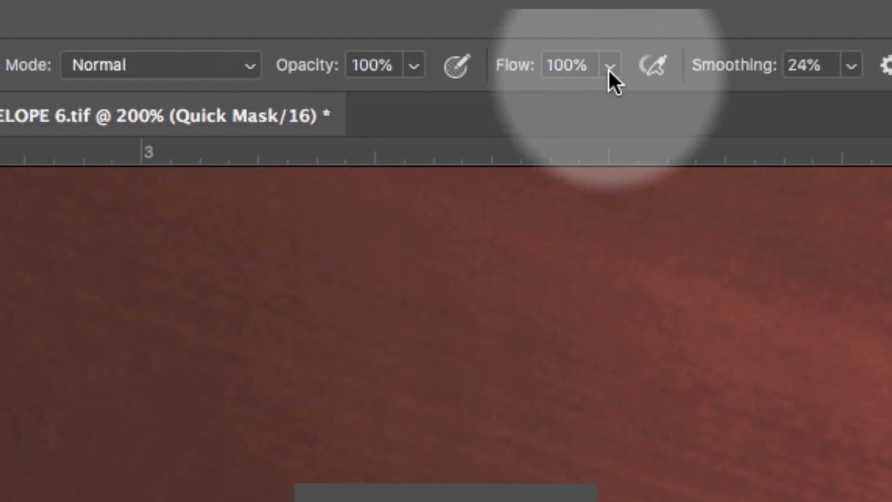
{"action": "left_click_drag", "start_coordinate": [608, 67], "coordinate": [603, 97]}
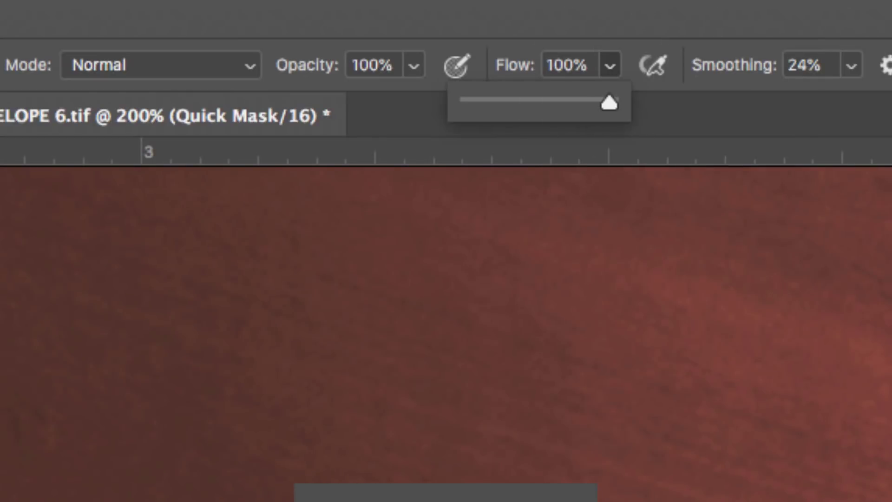
{"action": "key", "text": "Return"}
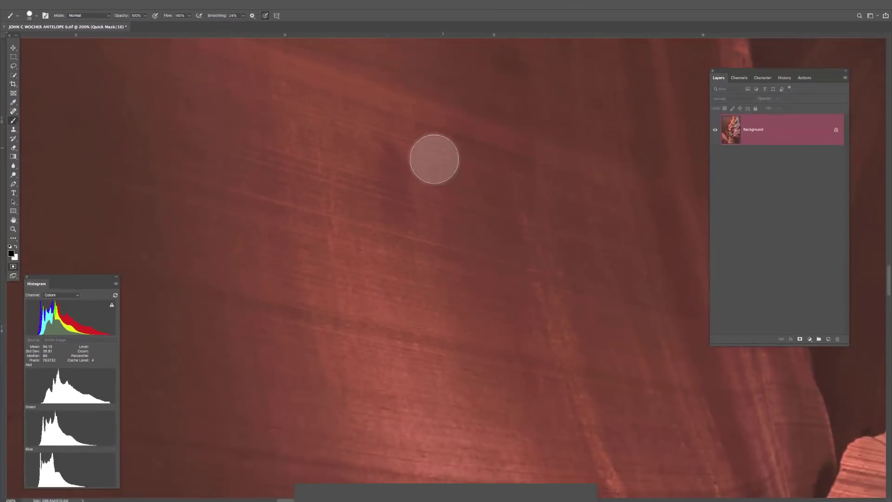
Step: Paint the Quick Mask over the large dark vertical smudge on the rock wall with a reduced brush size
{"action": "key", "text": "bracketleft"}
{"action": "key", "text": "bracketleft"}
{"action": "key", "text": "bracketleft"}
{"action": "key", "text": "space"}
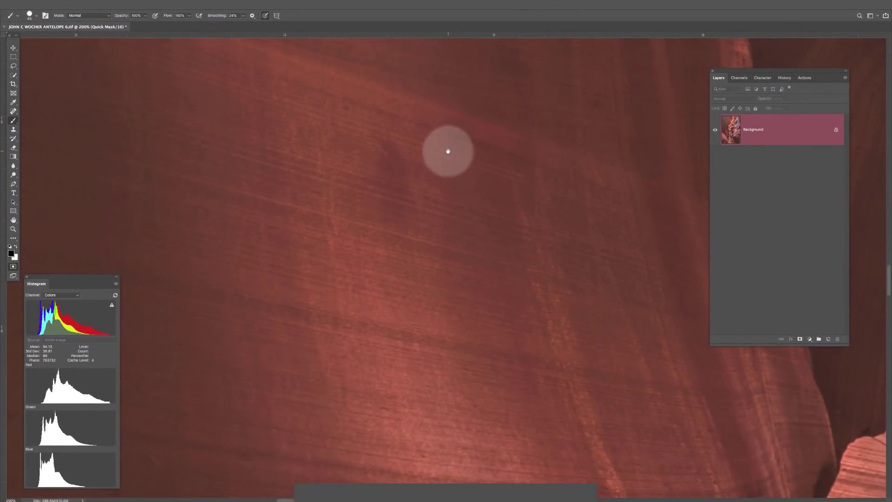
{"action": "left_click_drag", "start_coordinate": [447, 151], "coordinate": [452, 193]}
{"action": "key", "text": "bracketleft"}
{"action": "key", "text": "bracketleft"}
{"action": "key", "text": "bracketleft"}
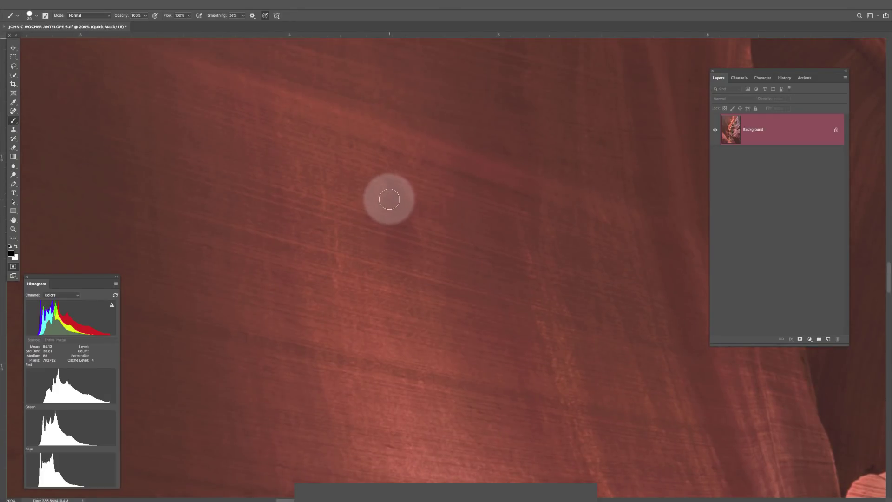
{"action": "mouse_move", "coordinate": [384, 205]}
{"action": "left_mouse_down"}
{"action": "mouse_move", "coordinate": [391, 179]}
{"action": "mouse_move", "coordinate": [411, 216]}
{"action": "mouse_move", "coordinate": [420, 305]}
{"action": "mouse_move", "coordinate": [405, 335]}
{"action": "mouse_move", "coordinate": [384, 327]}
{"action": "mouse_move", "coordinate": [372, 250]}
{"action": "mouse_move", "coordinate": [376, 196]}
{"action": "mouse_move", "coordinate": [388, 182]}
{"action": "mouse_move", "coordinate": [404, 245]}
{"action": "mouse_move", "coordinate": [401, 313]}
{"action": "mouse_move", "coordinate": [390, 321]}
{"action": "mouse_move", "coordinate": [386, 224]}
{"action": "mouse_move", "coordinate": [395, 193]}
{"action": "left_mouse_up"}
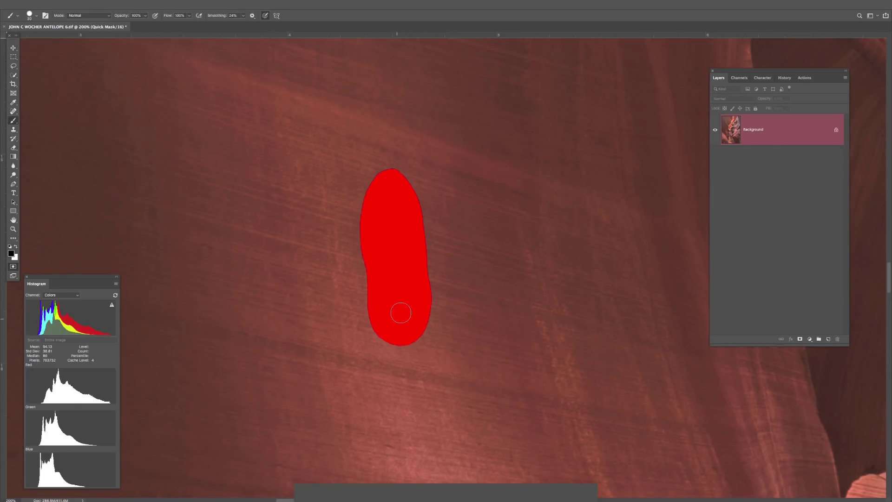
{"action": "key", "text": "bracketright"}
{"action": "mouse_move", "coordinate": [391, 231]}
{"action": "left_mouse_down"}
{"action": "mouse_move", "coordinate": [388, 184]}
{"action": "mouse_move", "coordinate": [411, 203]}
{"action": "mouse_move", "coordinate": [417, 235]}
{"action": "mouse_move", "coordinate": [417, 305]}
{"action": "mouse_move", "coordinate": [403, 327]}
{"action": "mouse_move", "coordinate": [383, 318]}
{"action": "mouse_move", "coordinate": [377, 292]}
{"action": "mouse_move", "coordinate": [390, 194]}
{"action": "left_mouse_up"}
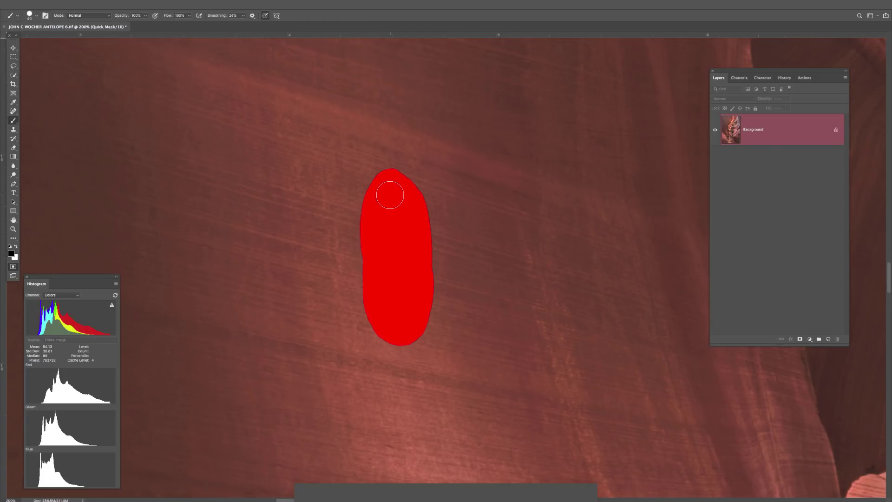
{"action": "scroll", "coordinate": [390, 194], "scroll_direction": "down", "scroll_amount": 1}
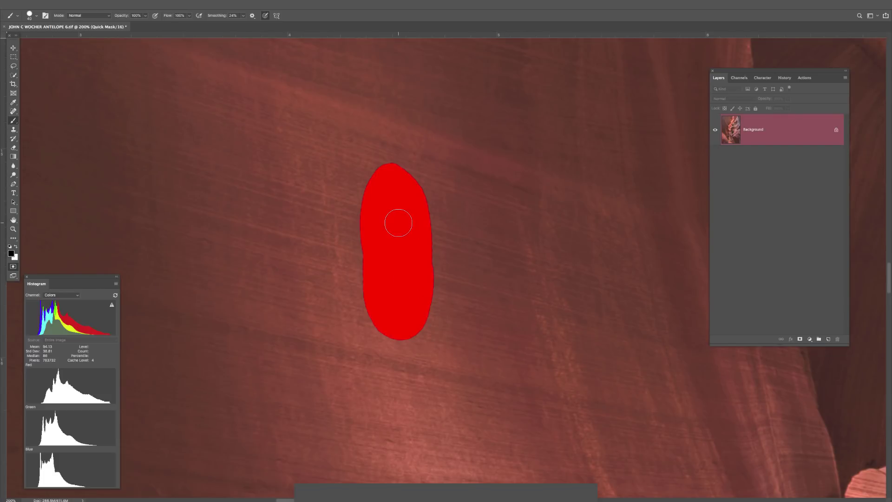
Step: Mask the narrow light streaks beside the smudge and the small spot below it with a smaller brush, and convert the mask to a selection
{"action": "key", "text": "bracketleft"}
{"action": "key", "text": "bracketleft"}
{"action": "key", "text": "bracketleft"}
{"action": "left_click_drag", "start_coordinate": [323, 204], "coordinate": [324, 180]}
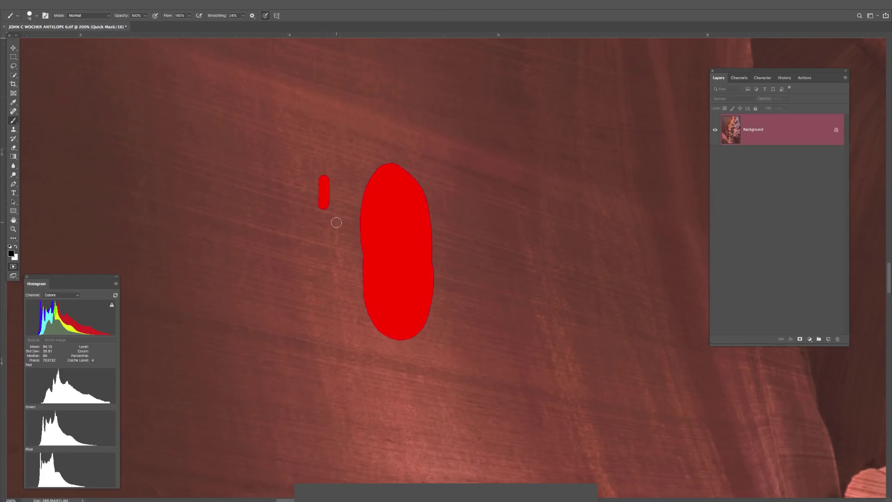
{"action": "left_click_drag", "start_coordinate": [336, 223], "coordinate": [338, 299]}
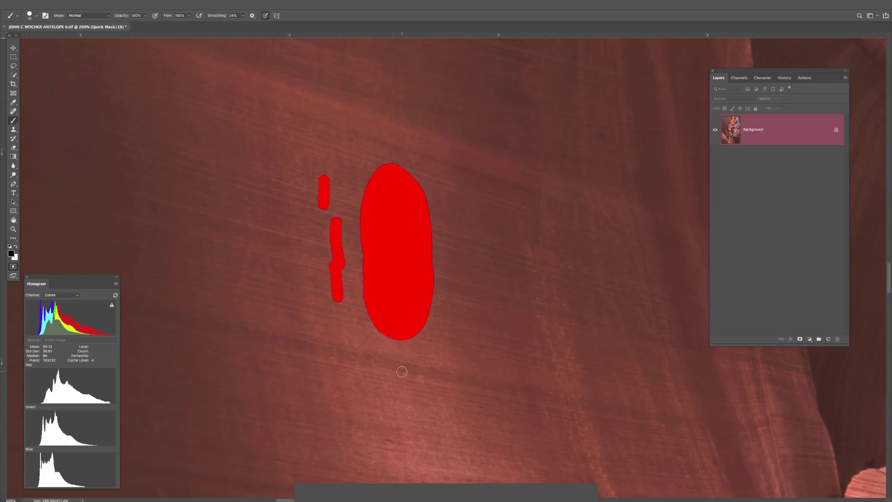
{"action": "left_click", "coordinate": [402, 372]}
{"action": "left_click", "coordinate": [14, 267]}
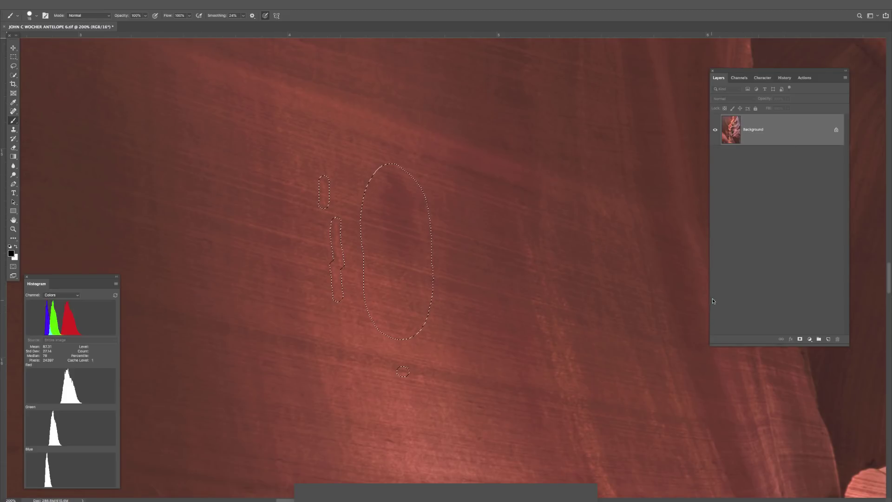
{"action": "key", "text": "shift+BackSpace"}
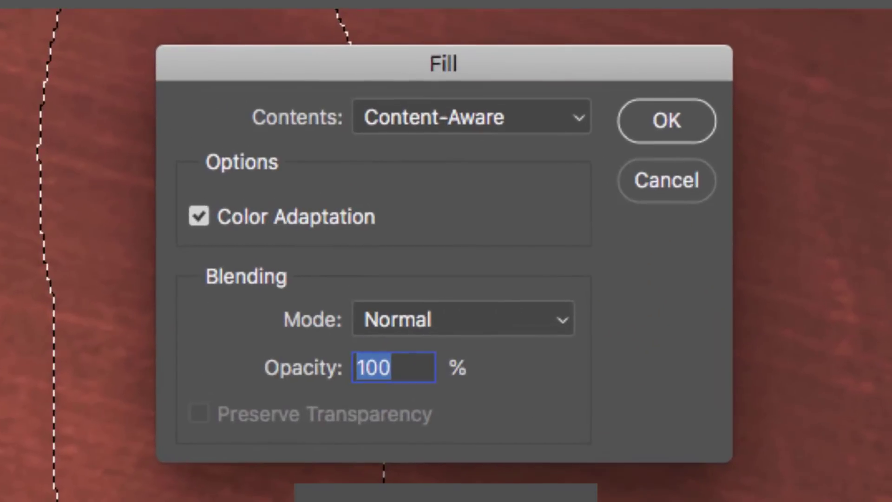
{"action": "left_click", "coordinate": [534, 116]}
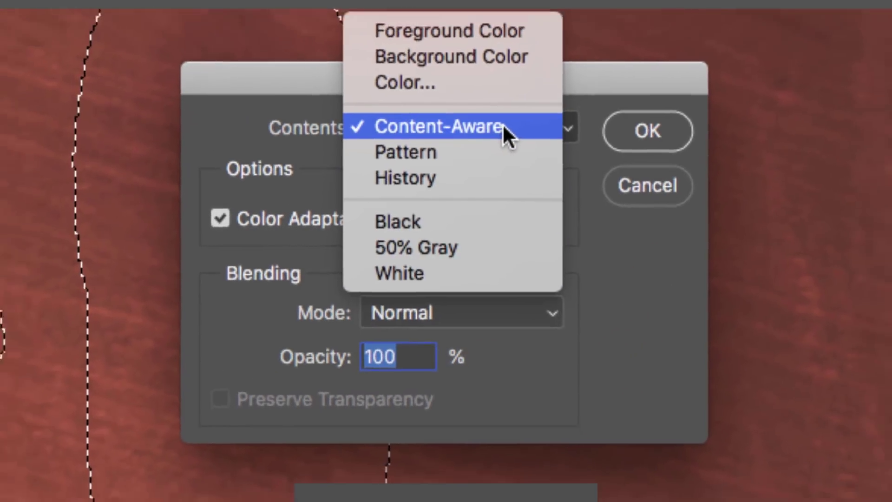
{"action": "left_click", "coordinate": [516, 116]}
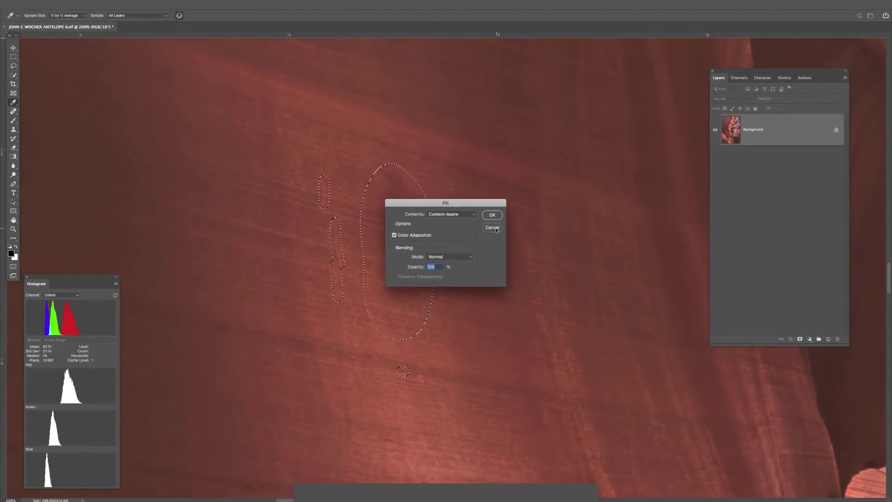
{"action": "key", "text": "Return"}
{"action": "key", "text": "b"}
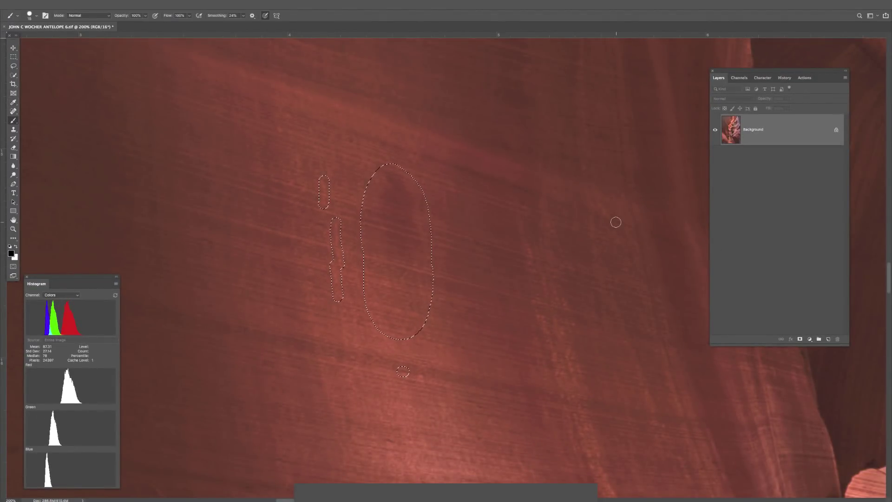
Step: Open the selection in the Content-Aware Fill workspace and exclude the rock above and to the right of the blemishes from the sampling area
{"action": "key", "text": "shift+F6"}
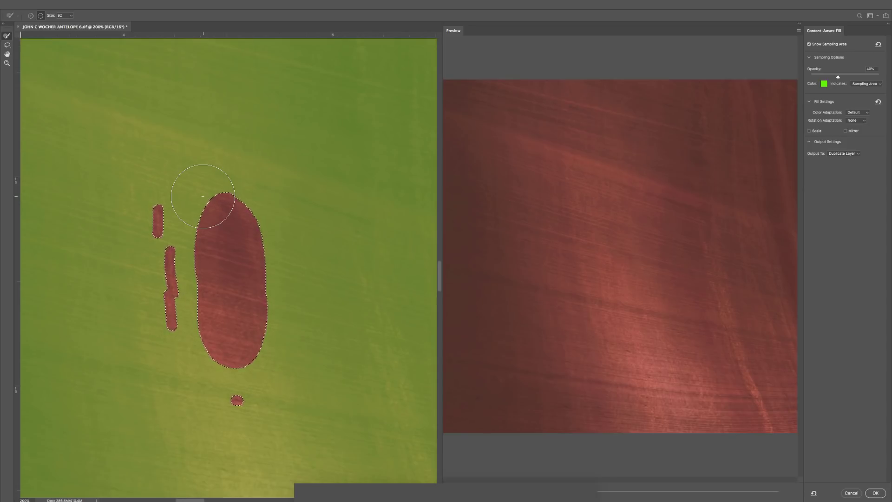
{"action": "scroll", "coordinate": [207, 199], "scroll_direction": "down", "scroll_amount": 1}
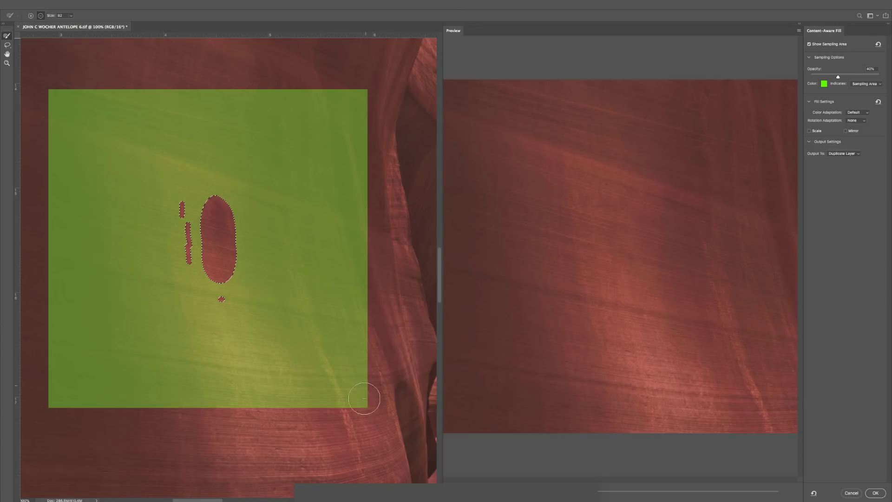
{"action": "mouse_move", "coordinate": [350, 421]}
{"action": "left_mouse_down"}
{"action": "mouse_move", "coordinate": [307, 322]}
{"action": "mouse_move", "coordinate": [290, 204]}
{"action": "mouse_move", "coordinate": [251, 177]}
{"action": "mouse_move", "coordinate": [95, 135]}
{"action": "mouse_move", "coordinate": [32, 95]}
{"action": "mouse_move", "coordinate": [117, 94]}
{"action": "left_mouse_up"}
{"action": "mouse_move", "coordinate": [211, 92]}
{"action": "left_mouse_down"}
{"action": "mouse_move", "coordinate": [382, 96]}
{"action": "mouse_move", "coordinate": [358, 147]}
{"action": "mouse_move", "coordinate": [353, 198]}
{"action": "mouse_move", "coordinate": [353, 359]}
{"action": "mouse_move", "coordinate": [365, 433]}
{"action": "mouse_move", "coordinate": [331, 328]}
{"action": "mouse_move", "coordinate": [313, 96]}
{"action": "mouse_move", "coordinate": [302, 158]}
{"action": "left_mouse_up"}
{"action": "mouse_move", "coordinate": [336, 212]}
{"action": "left_mouse_down"}
{"action": "mouse_move", "coordinate": [342, 81]}
{"action": "mouse_move", "coordinate": [313, 201]}
{"action": "mouse_move", "coordinate": [234, 160]}
{"action": "mouse_move", "coordinate": [93, 111]}
{"action": "left_mouse_up"}
{"action": "mouse_move", "coordinate": [172, 113]}
{"action": "left_mouse_down"}
{"action": "mouse_move", "coordinate": [372, 129]}
{"action": "mouse_move", "coordinate": [196, 127]}
{"action": "mouse_move", "coordinate": [323, 161]}
{"action": "mouse_move", "coordinate": [331, 183]}
{"action": "left_mouse_up"}
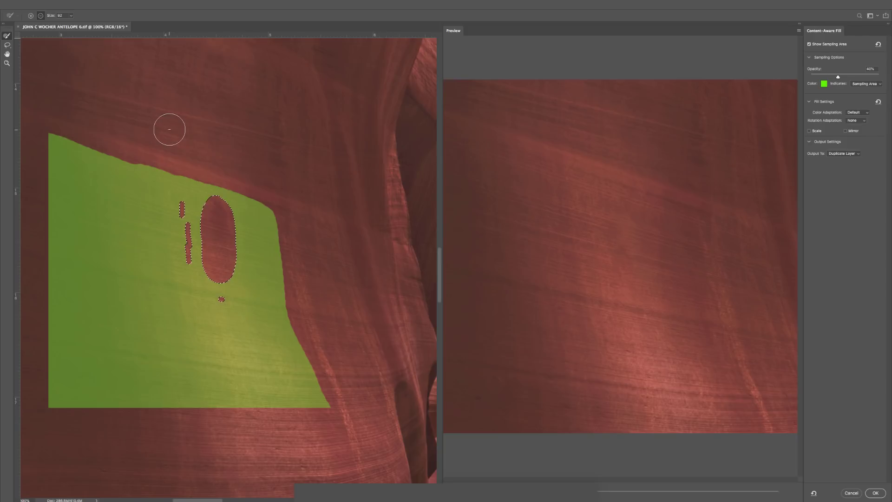
Step: Exclude the dark rock to the left of and below the blemishes from the sampling area with a larger sampling brush
{"action": "key", "text": "bracketright"}
{"action": "key", "text": "bracketright"}
{"action": "key", "text": "bracketright"}
{"action": "key", "text": "bracketright"}
{"action": "mouse_move", "coordinate": [110, 135]}
{"action": "left_mouse_down"}
{"action": "mouse_move", "coordinate": [97, 156]}
{"action": "mouse_move", "coordinate": [89, 259]}
{"action": "mouse_move", "coordinate": [107, 314]}
{"action": "mouse_move", "coordinate": [190, 369]}
{"action": "mouse_move", "coordinate": [244, 385]}
{"action": "mouse_move", "coordinate": [355, 388]}
{"action": "left_mouse_up"}
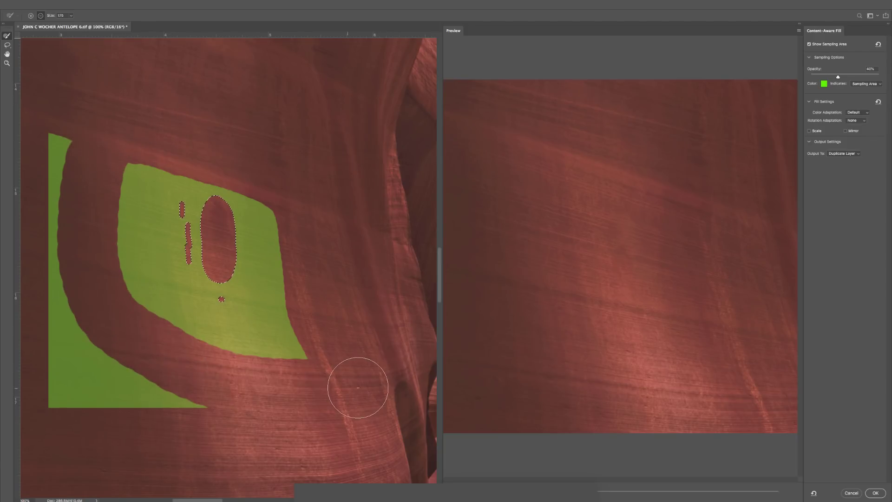
{"action": "left_click_drag", "start_coordinate": [129, 383], "coordinate": [182, 390]}
{"action": "left_click_drag", "start_coordinate": [44, 110], "coordinate": [55, 367]}
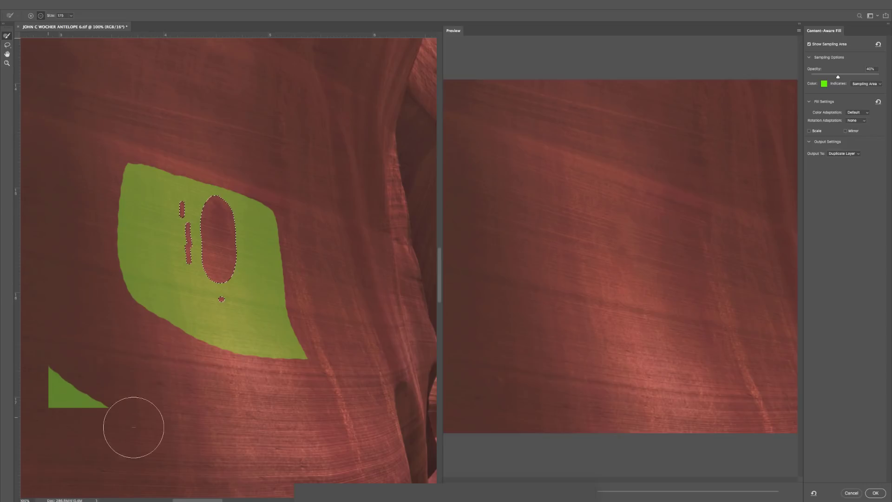
{"action": "left_click_drag", "start_coordinate": [130, 424], "coordinate": [74, 393]}
{"action": "left_click_drag", "start_coordinate": [37, 357], "coordinate": [65, 386]}
Step: Exclude the dark diagonal band crossing the rock below the large blemish from the sampling area with a smaller sampling brush
{"action": "key", "text": "bracketleft"}
{"action": "key", "text": "bracketleft"}
{"action": "key", "text": "bracketleft"}
{"action": "key", "text": "bracketleft"}
{"action": "key", "text": "bracketleft"}
{"action": "key", "text": "bracketleft"}
{"action": "key", "text": "bracketleft"}
{"action": "key", "text": "bracketleft"}
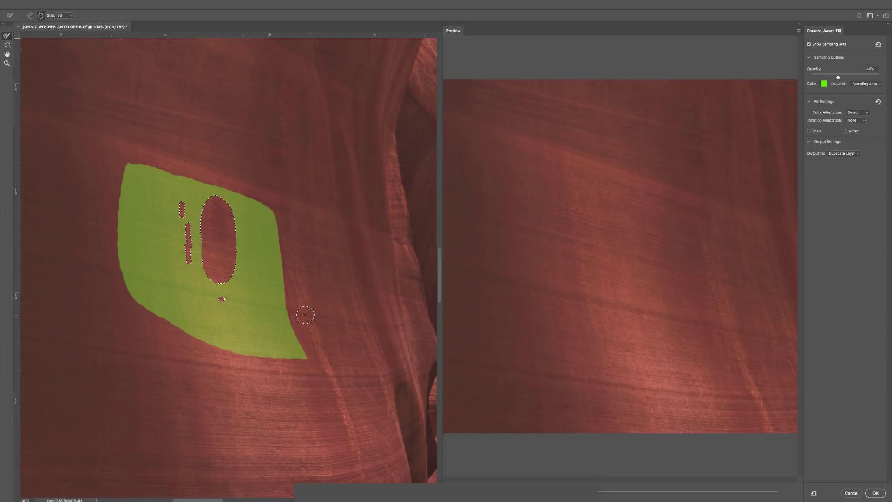
{"action": "left_click", "coordinate": [288, 311]}
{"action": "left_click_drag", "start_coordinate": [272, 307], "coordinate": [97, 271]}
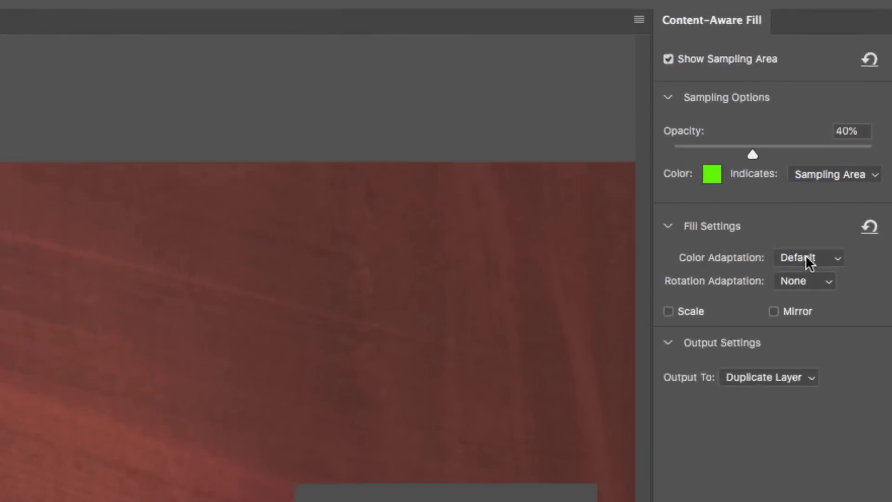
Step: Set the fill's Color Adaptation to High
{"action": "left_click", "coordinate": [856, 112]}
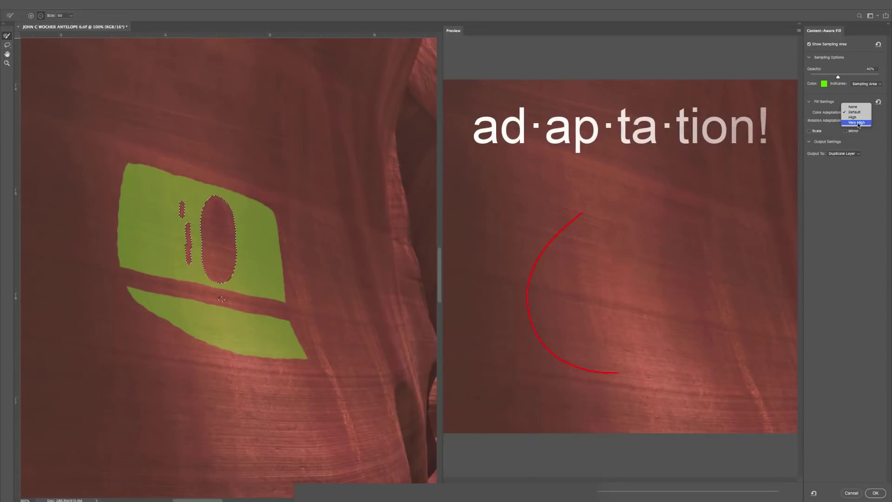
{"action": "left_click", "coordinate": [800, 324]}
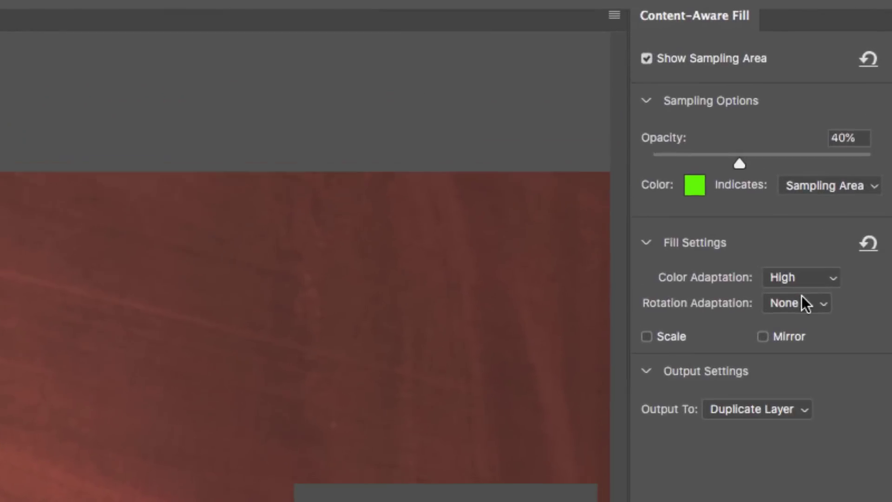
Step: Adjust the opacity of the sampling area overlay, keep Rotation Adaptation at None, and apply the Content-Aware Fill to the blemishes
{"action": "left_click", "coordinate": [838, 179]}
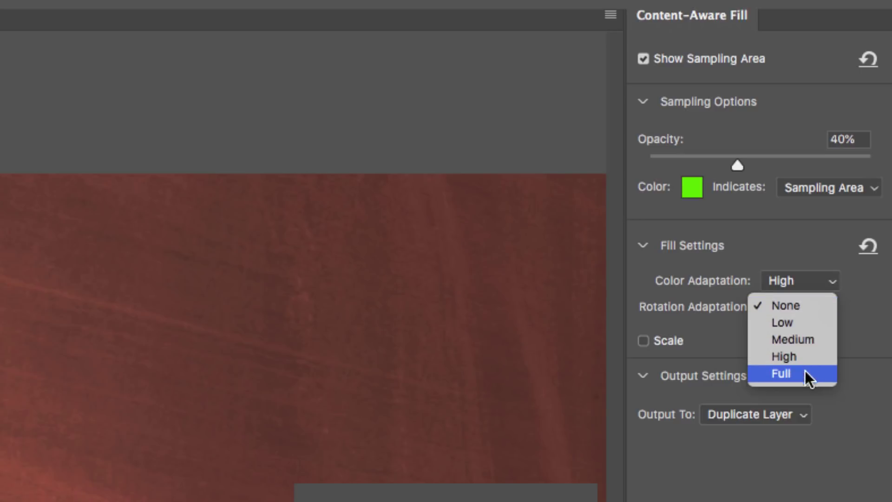
{"action": "left_click", "coordinate": [771, 191]}
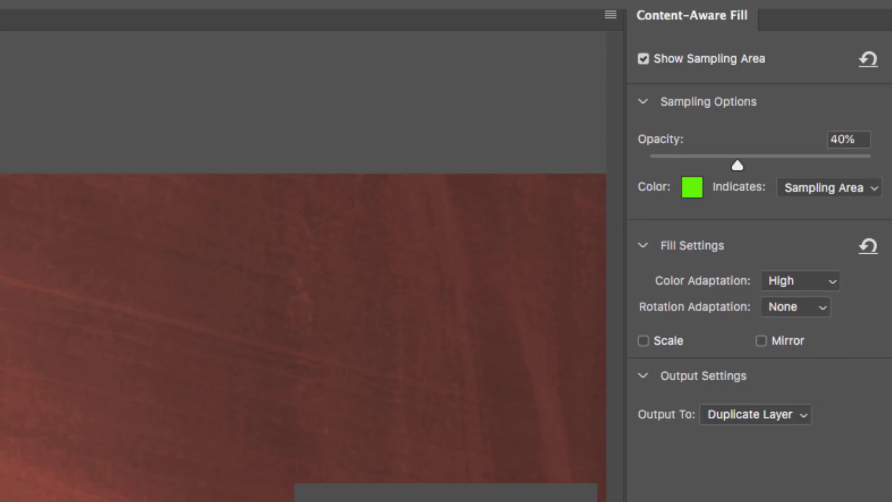
{"action": "left_click_drag", "start_coordinate": [738, 166], "coordinate": [679, 165]}
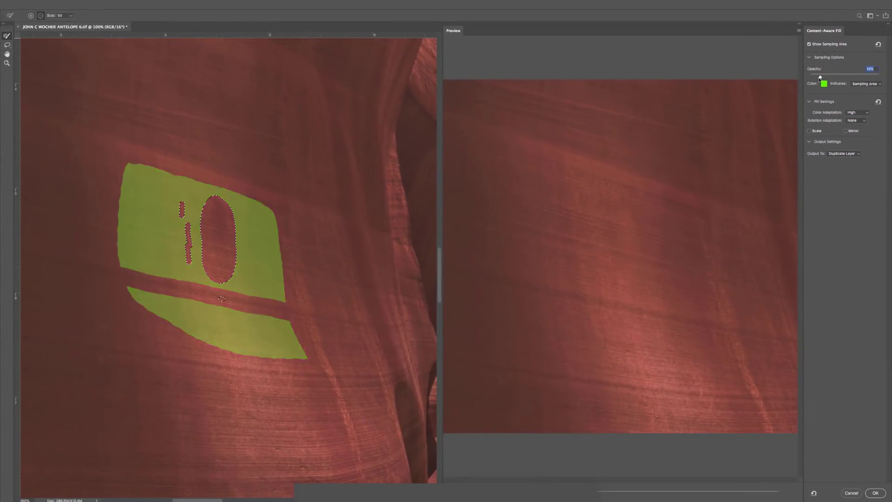
{"action": "left_click_drag", "start_coordinate": [819, 78], "coordinate": [841, 79]}
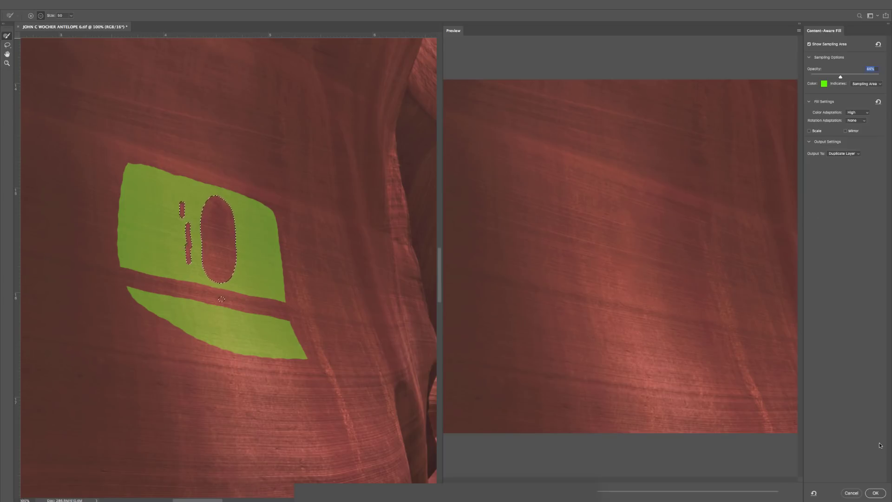
{"action": "left_click", "coordinate": [876, 493]}
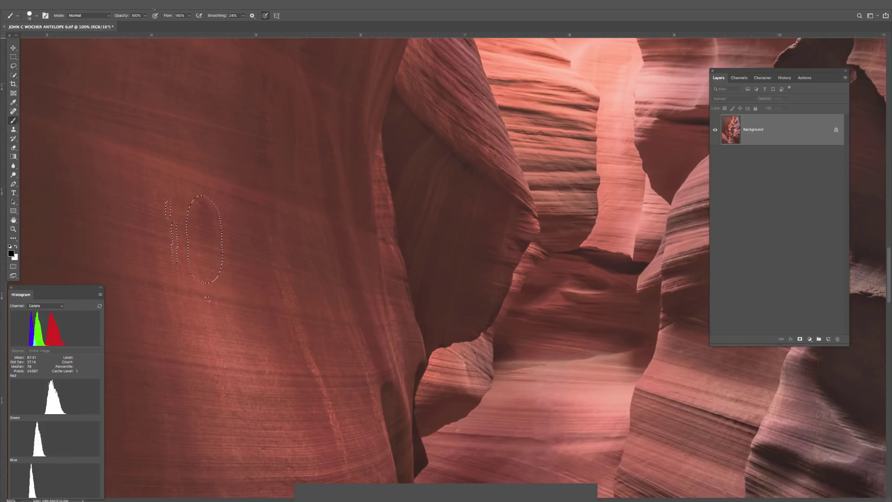
Step: Feather the selection around the blemishes by 2 pixels
{"action": "left_click", "coordinate": [153, 1]}
{"action": "mouse_move", "coordinate": [171, 107]}
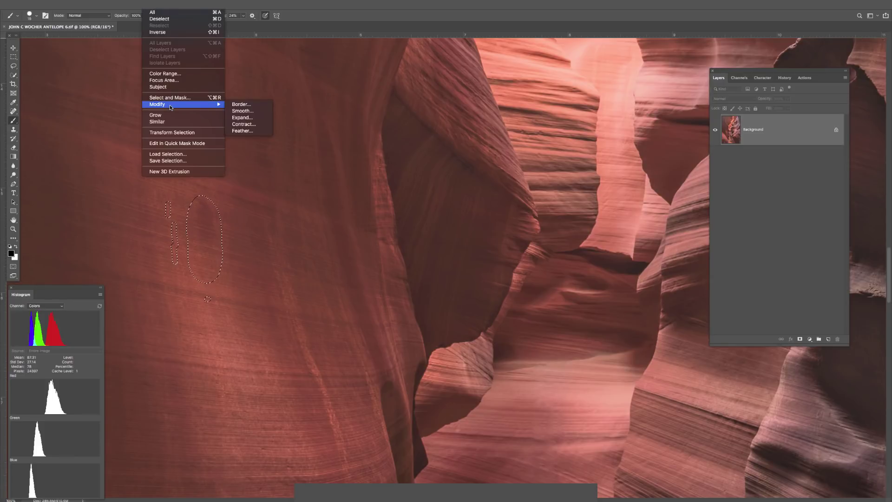
{"action": "left_click", "coordinate": [245, 131]}
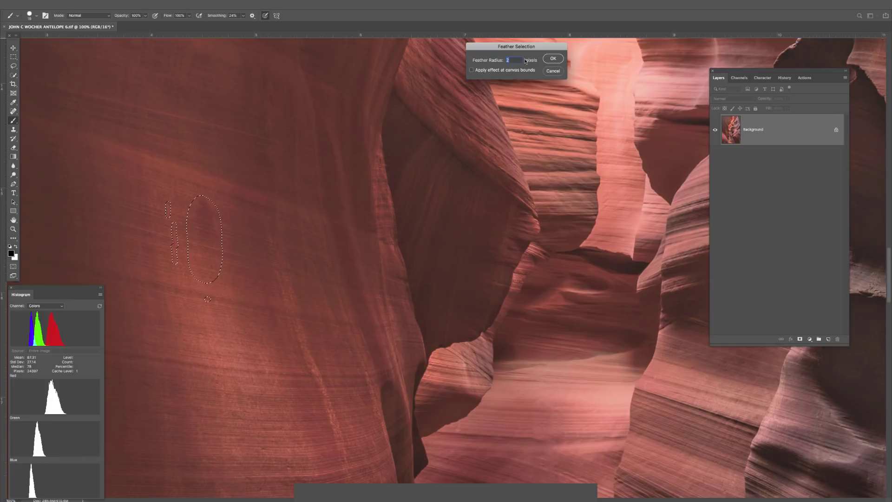
{"action": "left_click", "coordinate": [553, 59]}
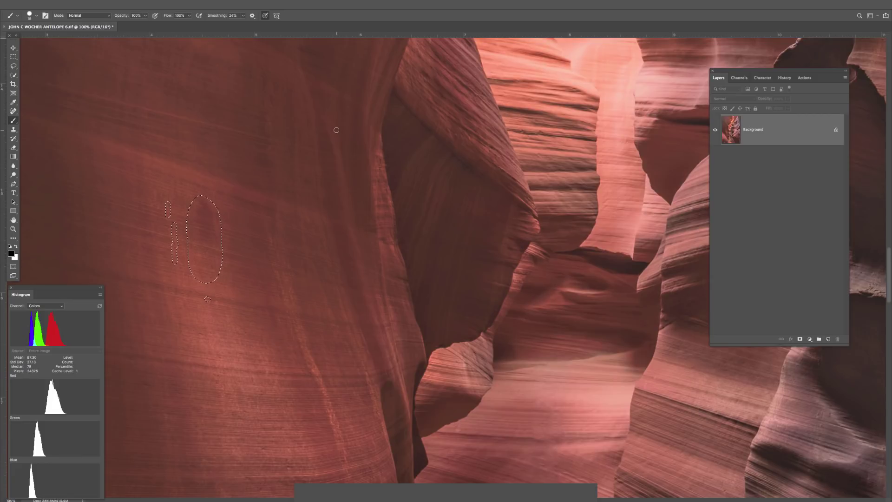
{"action": "key", "text": "shift+F5"}
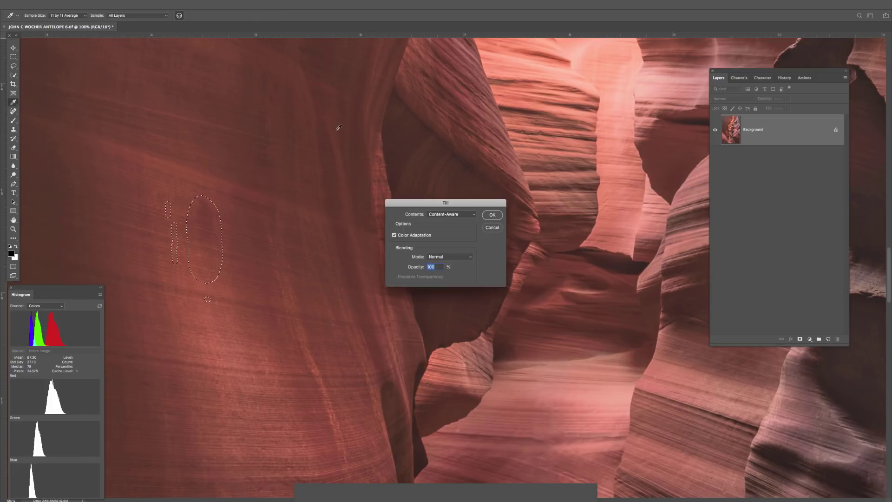
{"action": "left_click", "coordinate": [493, 227]}
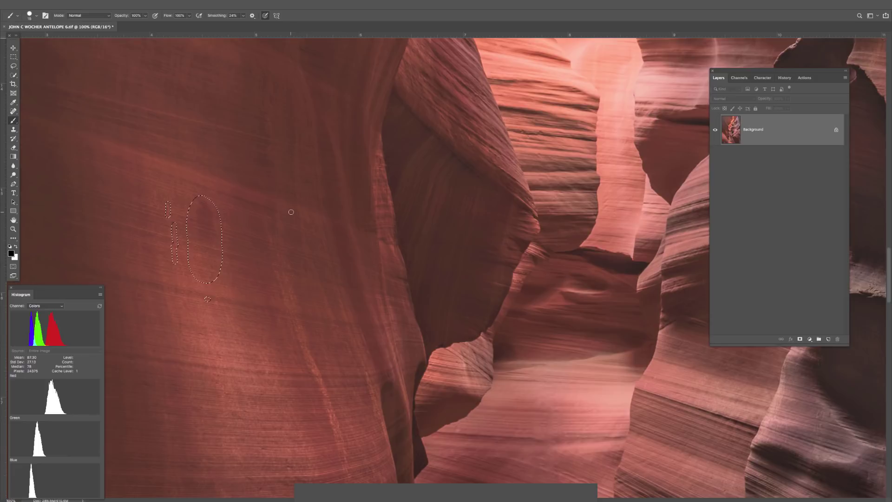
{"action": "key", "text": "shift+F5"}
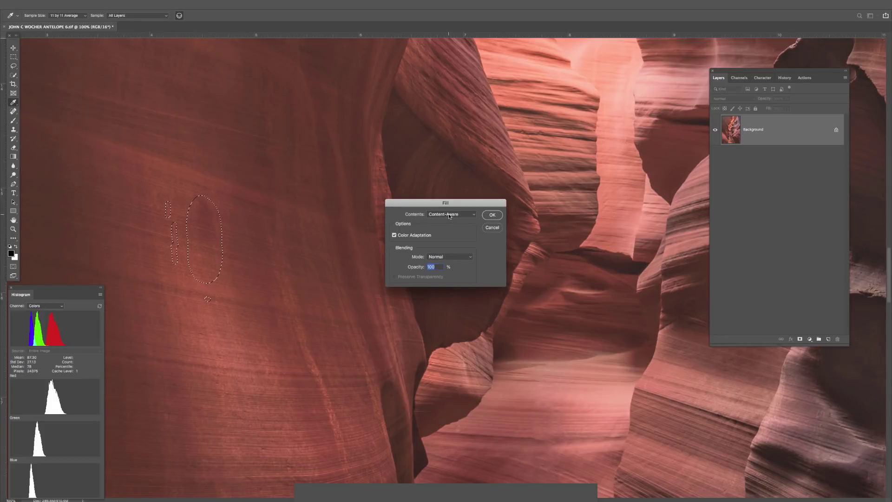
{"action": "left_click", "coordinate": [491, 227]}
{"action": "key", "text": "b"}
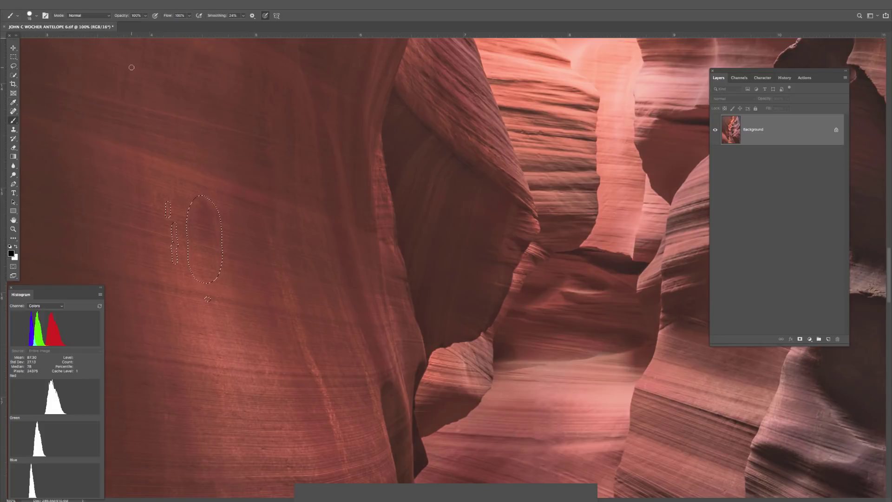
{"action": "left_click", "coordinate": [79, 5]}
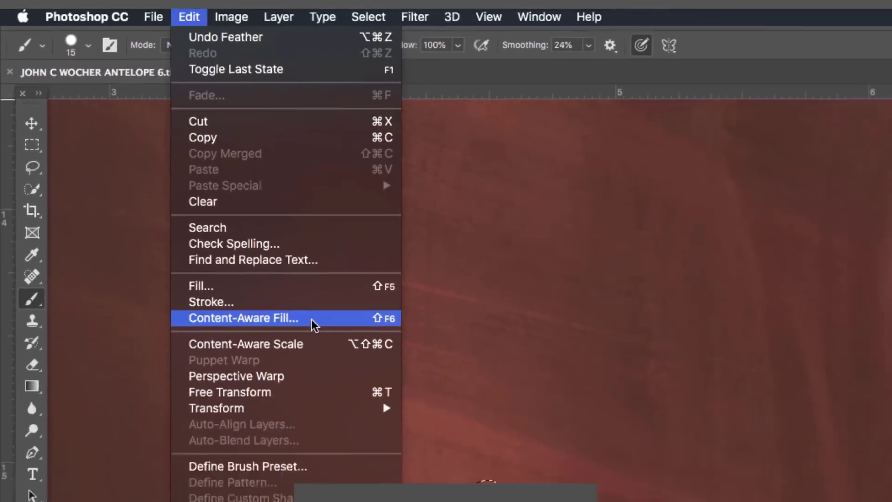
{"action": "key", "text": "Escape"}
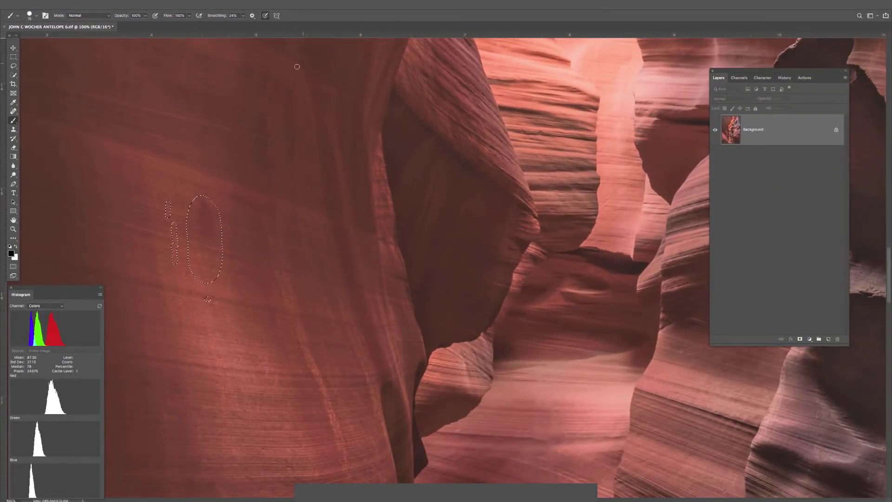
Step: Fill the feathered selection with Content-Aware contents in Normal mode at 100% opacity, and copy the entire retouched image
{"action": "key", "text": "shift+F5"}
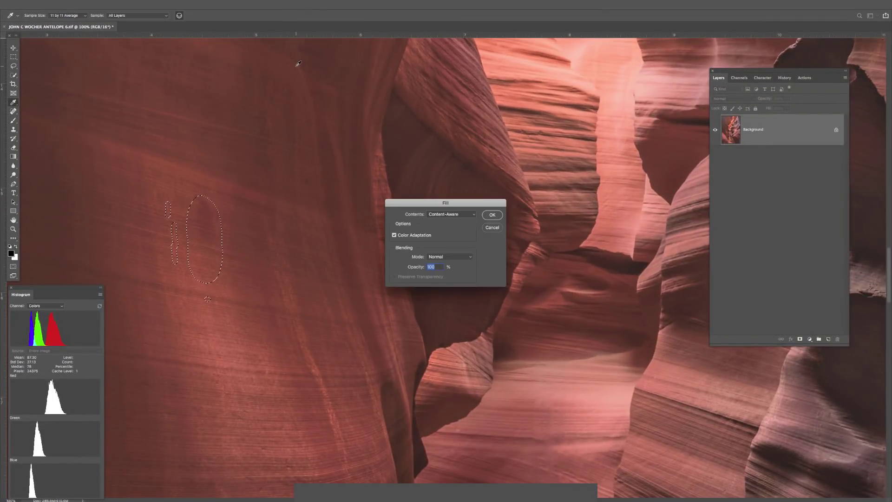
{"action": "key", "text": "Return"}
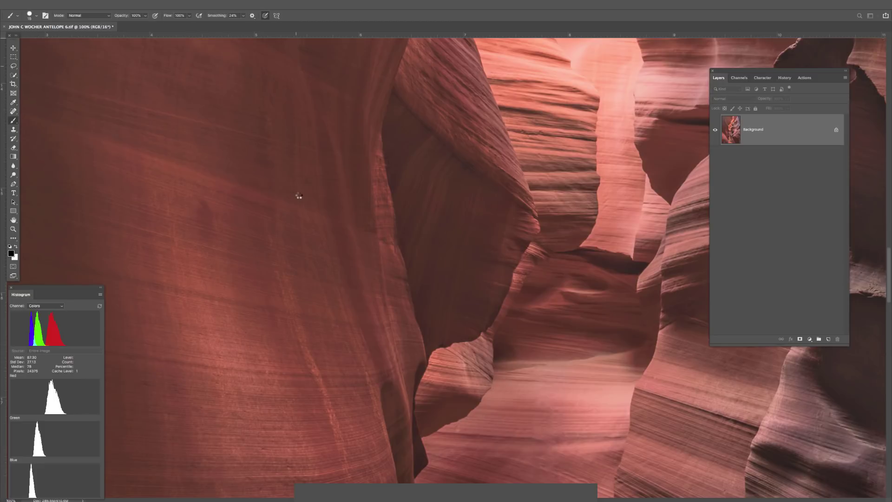
{"action": "key", "text": "ctrl+plus"}
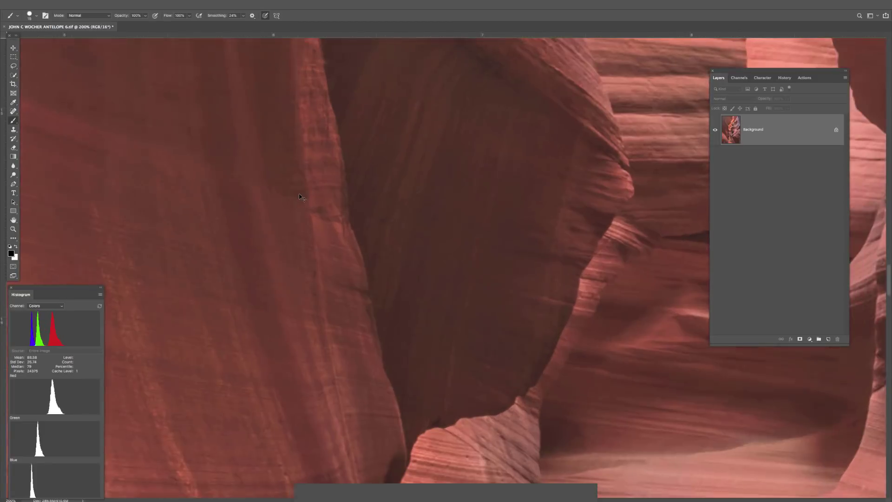
{"action": "left_click_drag", "start_coordinate": [233, 178], "coordinate": [646, 168]}
{"action": "key", "text": "super+a"}
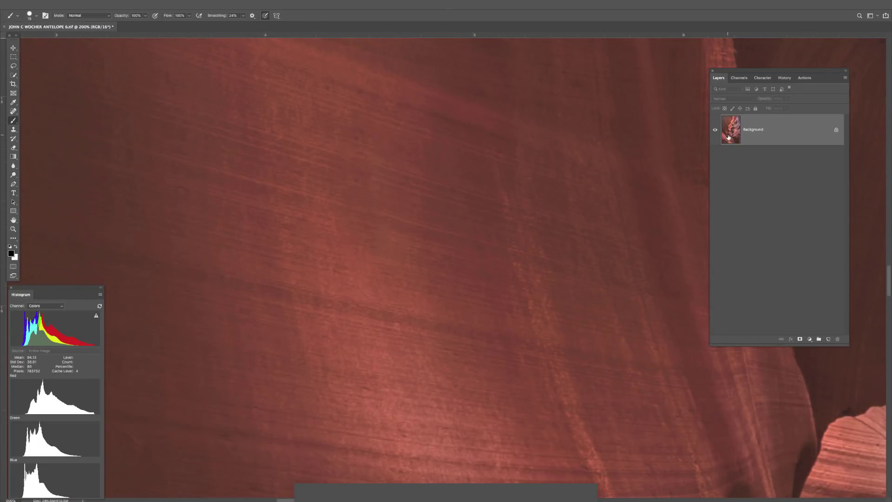
{"action": "key", "text": "super+c"}
Step: Step back through the history to before the Content-Aware fill and paste the copied retouched image as a new layer
{"action": "key", "text": "super+alt+z"}
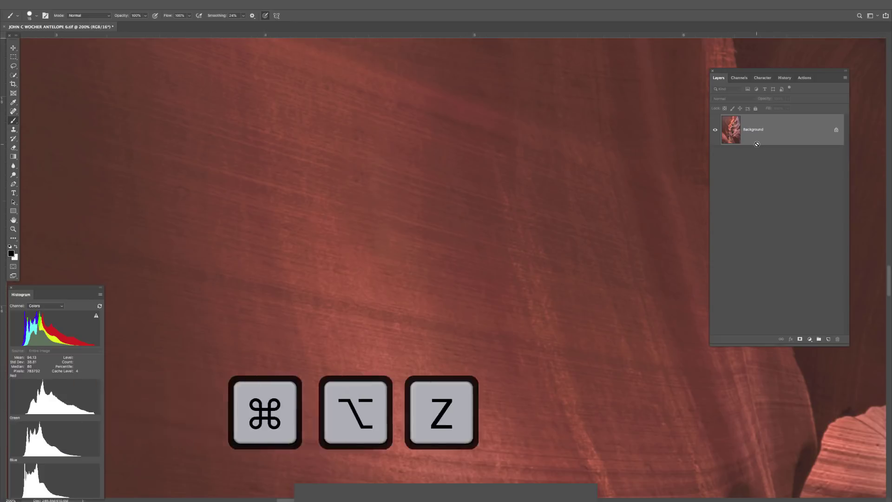
{"action": "key", "text": "super+alt+z"}
{"action": "key", "text": "super+alt+z"}
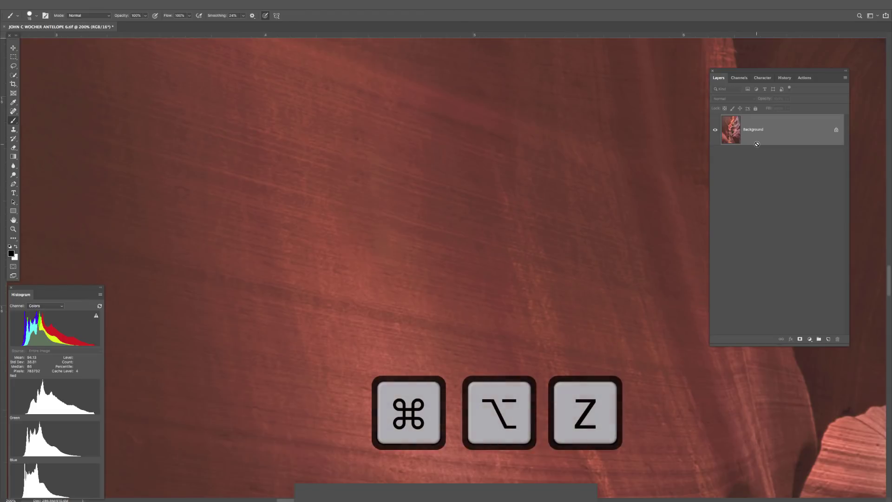
{"action": "key", "text": "super+alt+z"}
{"action": "key", "text": "super+alt+z"}
{"action": "key", "text": "super+alt+z"}
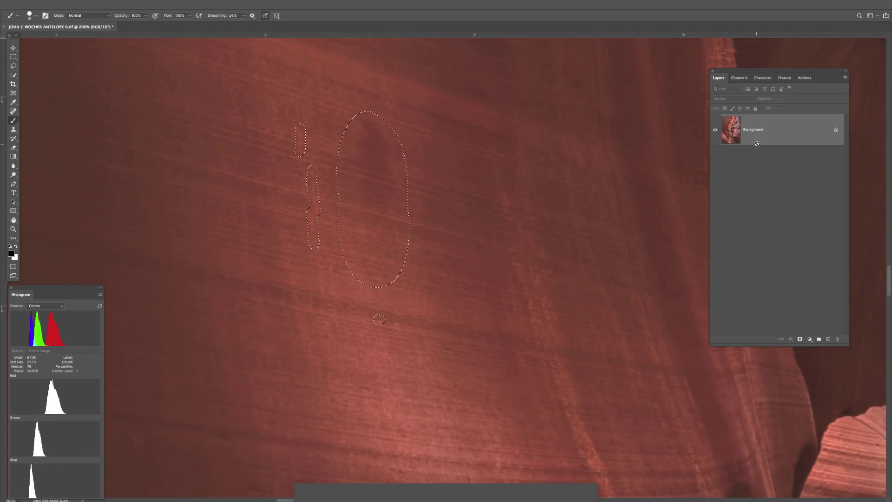
{"action": "key", "text": "super+v"}
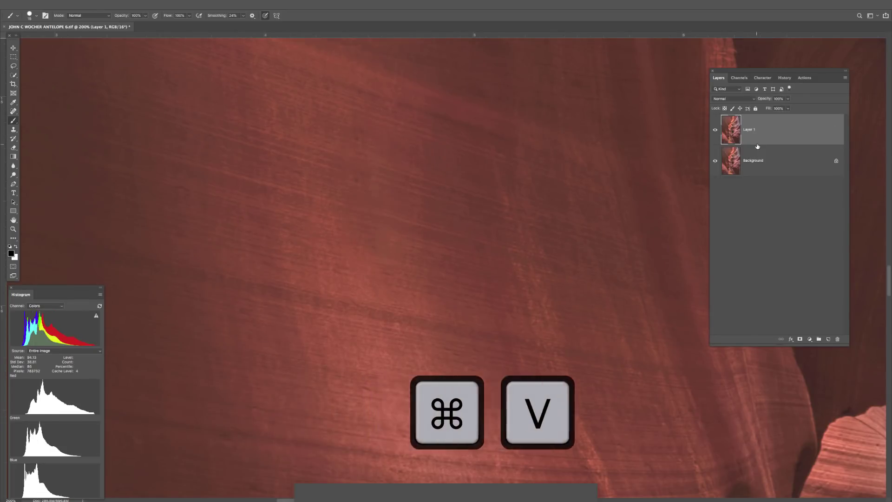
Step: Compare the photo before and after the retouch by repeatedly hiding and showing the pasted layer
{"action": "key", "text": "super+minus"}
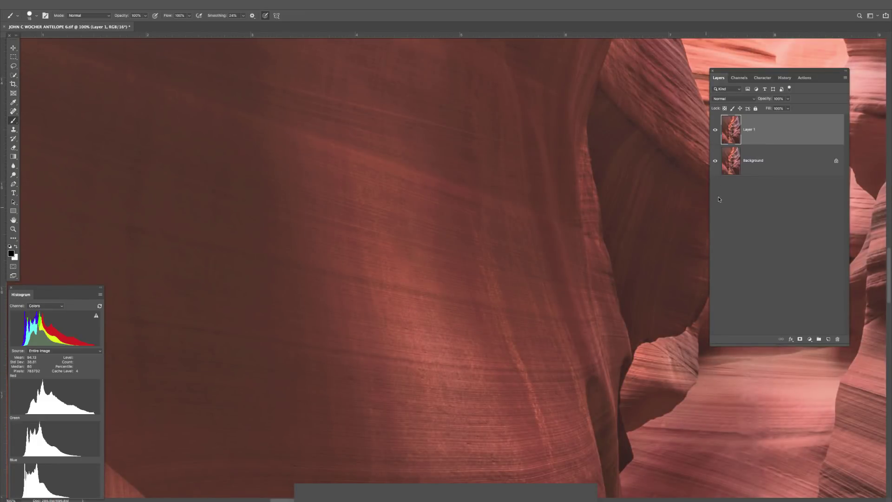
{"action": "left_click", "coordinate": [714, 133]}
{"action": "left_click", "coordinate": [714, 132]}
{"action": "left_click", "coordinate": [714, 131]}
{"action": "left_click", "coordinate": [714, 132]}
{"action": "left_click", "coordinate": [714, 132]}
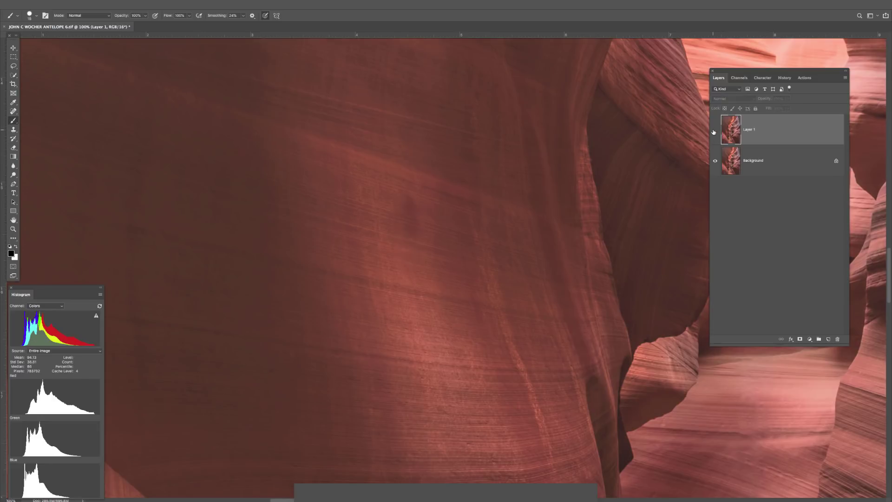
{"action": "left_click", "coordinate": [714, 132]}
{"action": "left_click", "coordinate": [714, 132]}
{"action": "left_click", "coordinate": [714, 132]}
{"action": "left_click", "coordinate": [714, 132]}
{"action": "left_click", "coordinate": [714, 132]}
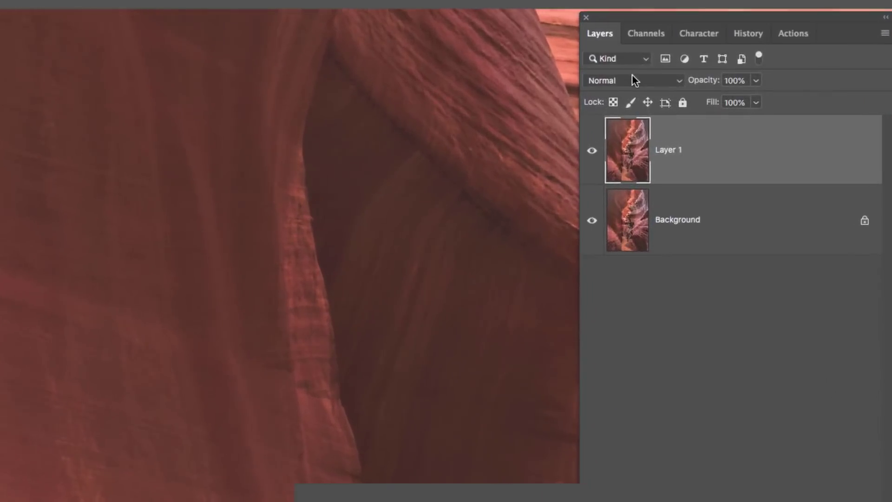
Step: Set the pasted layer's blend mode to Lighter Color
{"action": "left_click", "coordinate": [736, 98]}
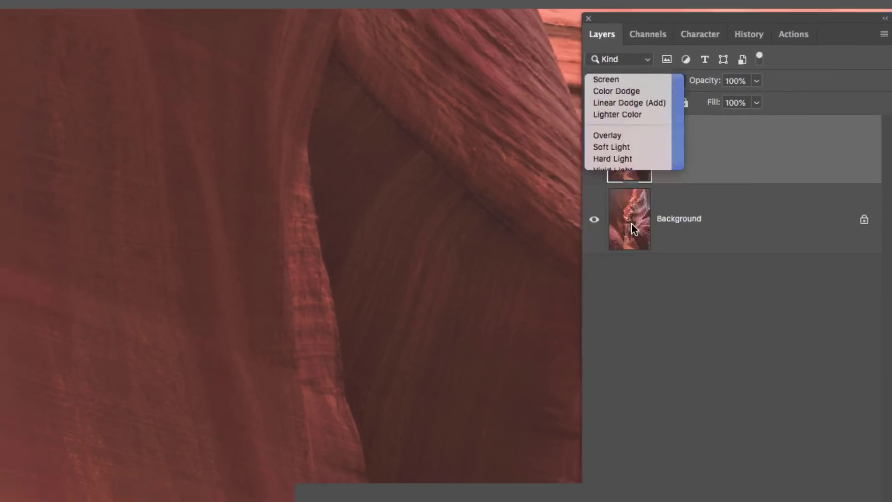
{"action": "left_click", "coordinate": [617, 114]}
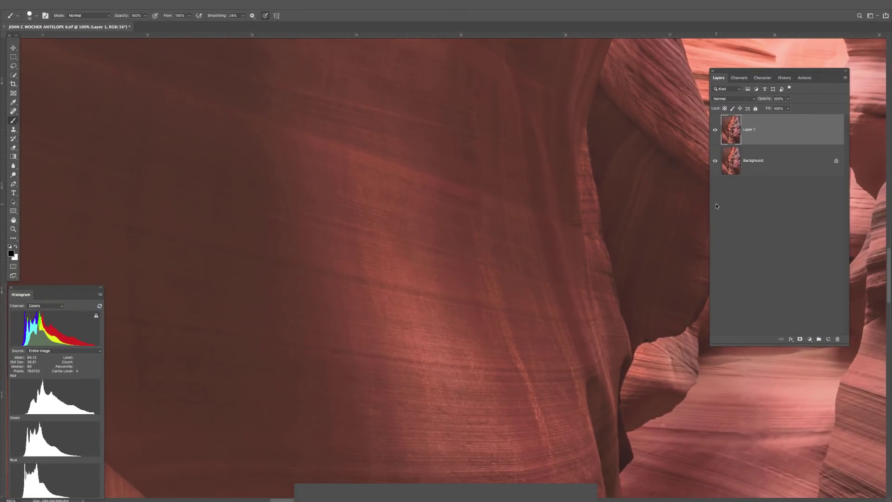
{"action": "key", "text": "Down"}
Step: Examine the effect of the Lighter Color blend on the smudged rock by toggling the pasted layer's visibility
{"action": "left_click", "coordinate": [715, 133]}
{"action": "left_click", "coordinate": [715, 133]}
{"action": "left_click", "coordinate": [715, 134]}
{"action": "left_click", "coordinate": [715, 133]}
{"action": "left_click", "coordinate": [715, 133]}
{"action": "left_click", "coordinate": [715, 133]}
{"action": "left_click", "coordinate": [715, 133]}
{"action": "left_click", "coordinate": [714, 133]}
{"action": "left_click", "coordinate": [715, 133]}
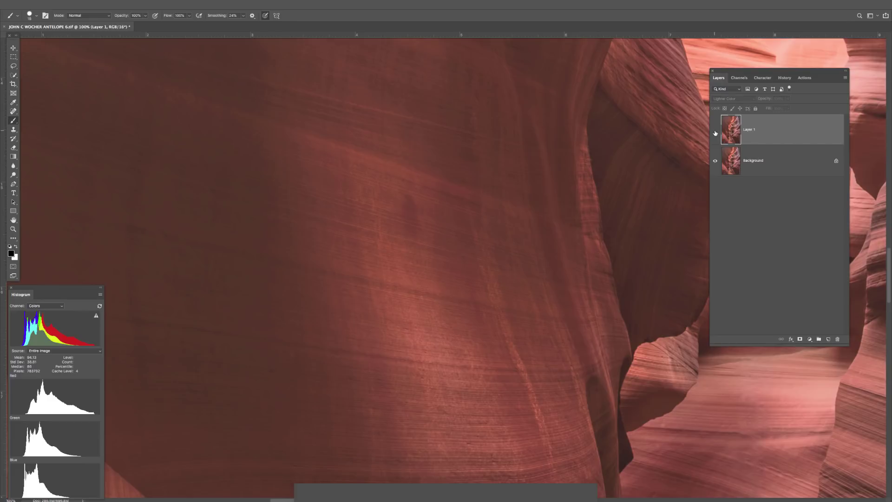
{"action": "left_click", "coordinate": [715, 133]}
{"action": "left_click", "coordinate": [715, 133]}
{"action": "left_click", "coordinate": [715, 133]}
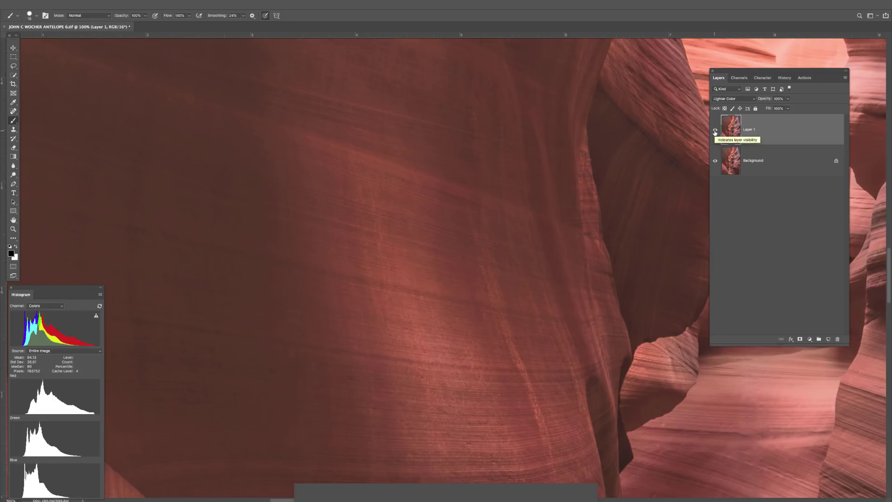
Step: Add a white layer mask to the pasted layer and reset the colors to a black foreground and white background
{"action": "key", "text": "ctrl+plus"}
{"action": "key", "text": "ctrl+plus"}
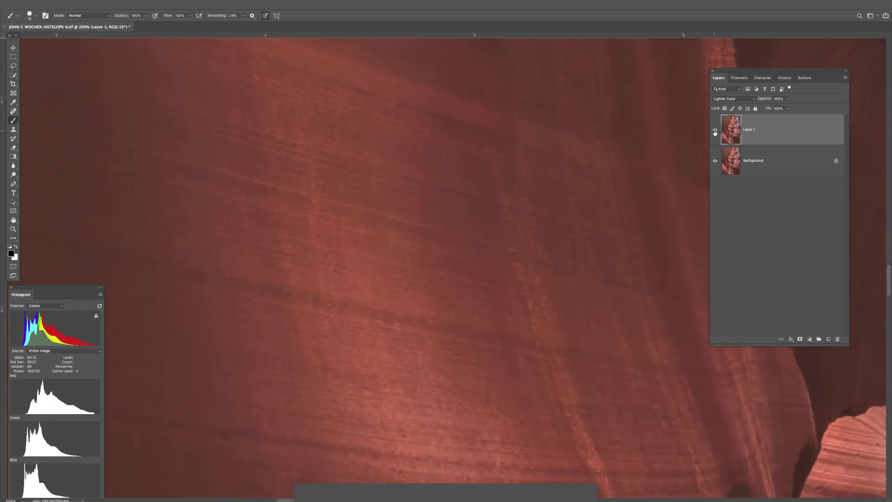
{"action": "scroll", "coordinate": [492, 186], "scroll_direction": "left", "scroll_amount": 5}
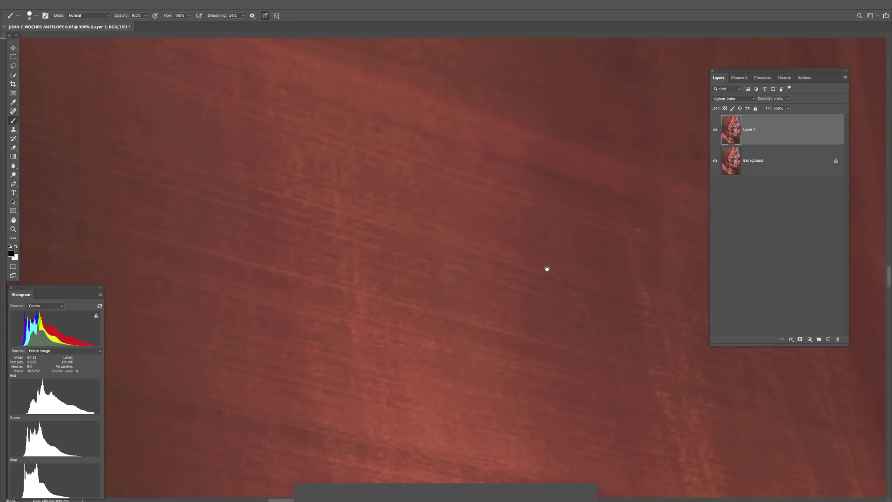
{"action": "left_click", "coordinate": [795, 338]}
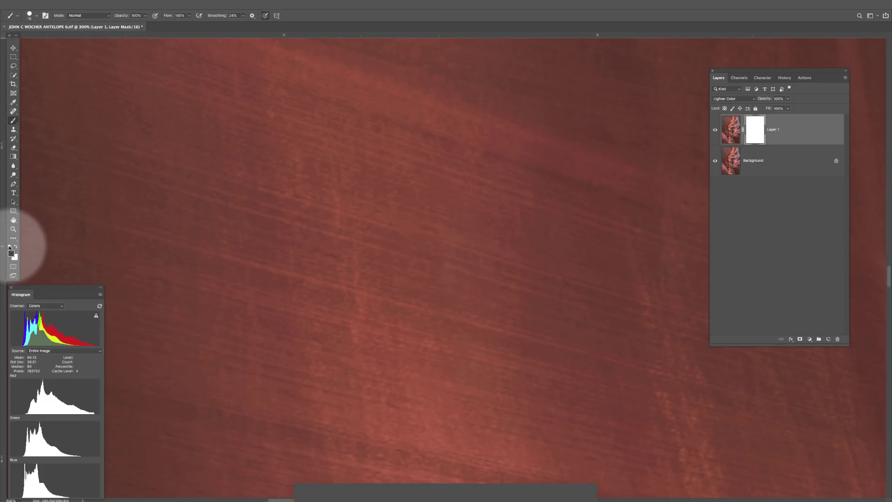
{"action": "left_click", "coordinate": [9, 247]}
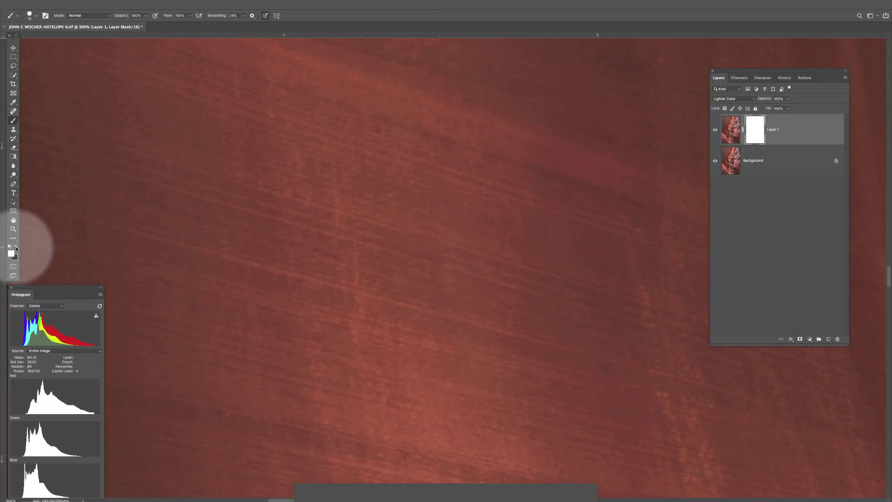
{"action": "left_click", "coordinate": [15, 248]}
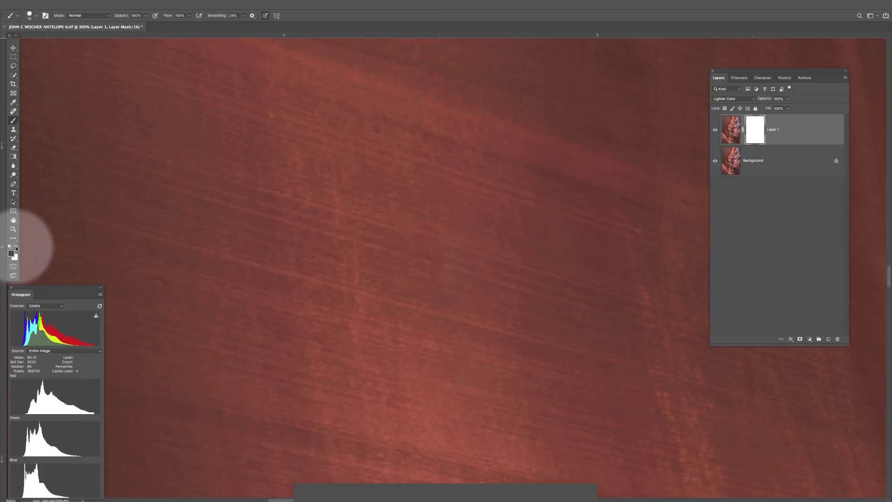
Step: Set up a soft mask brush with black foreground, 0% hardness and about 50% opacity
{"action": "left_click", "coordinate": [17, 121]}
{"action": "right_click", "coordinate": [264, 159]}
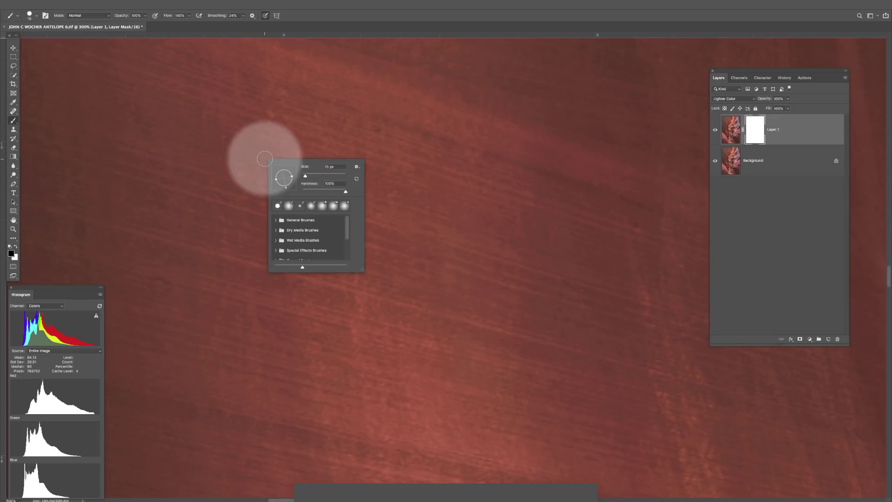
{"action": "left_click_drag", "start_coordinate": [346, 192], "coordinate": [274, 192]}
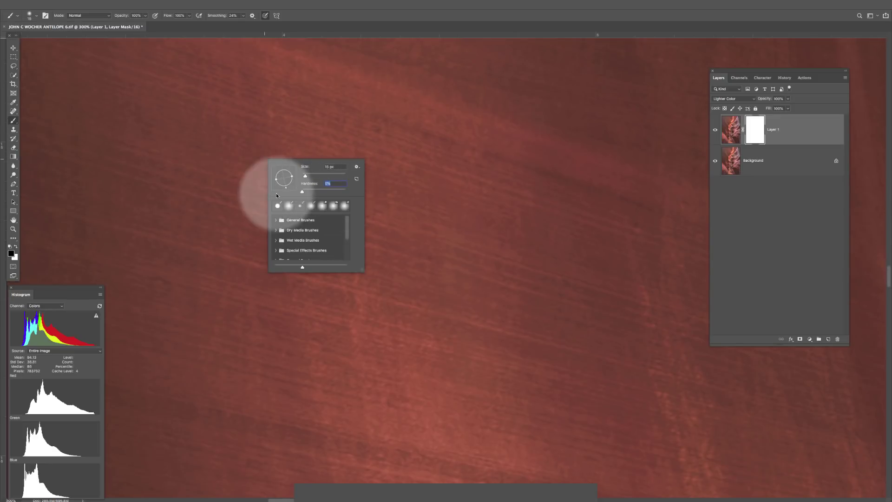
{"action": "key", "text": "Return"}
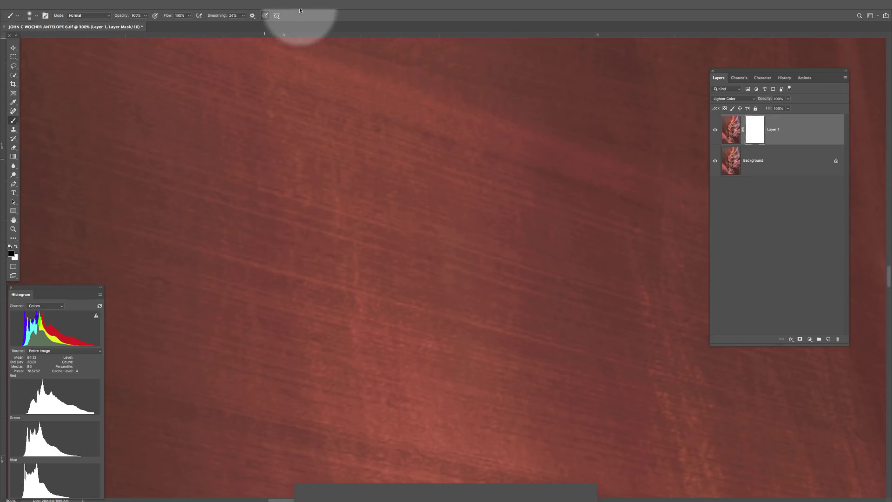
{"action": "left_click", "coordinate": [145, 16]}
{"action": "left_click_drag", "start_coordinate": [144, 22], "coordinate": [130, 27]}
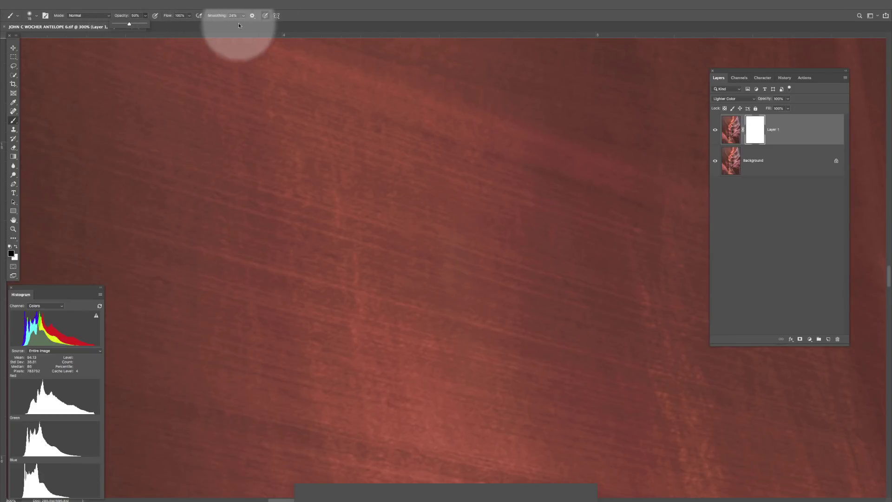
Step: Compare the smudged rock with and without the pasted layer by hiding and showing that layer
{"action": "scroll", "coordinate": [399, 196], "scroll_direction": "down", "scroll_amount": 3}
{"action": "scroll", "coordinate": [400, 195], "scroll_direction": "right", "scroll_amount": 2}
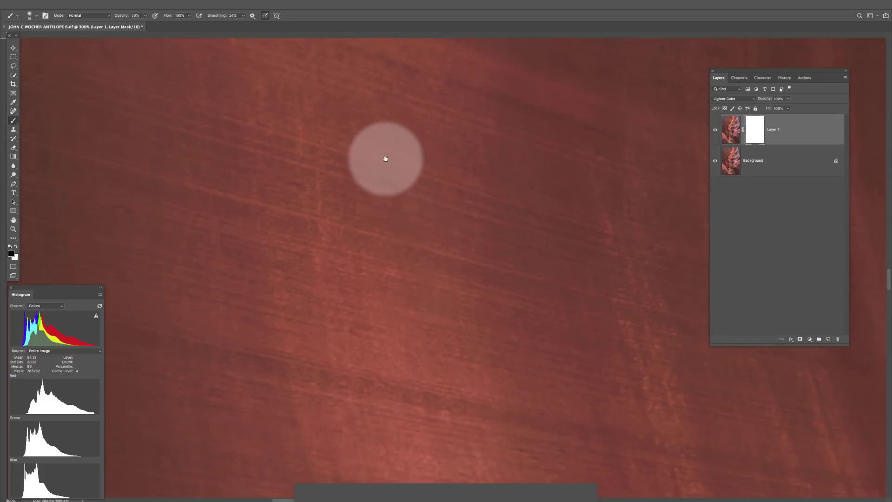
{"action": "left_click", "coordinate": [715, 130]}
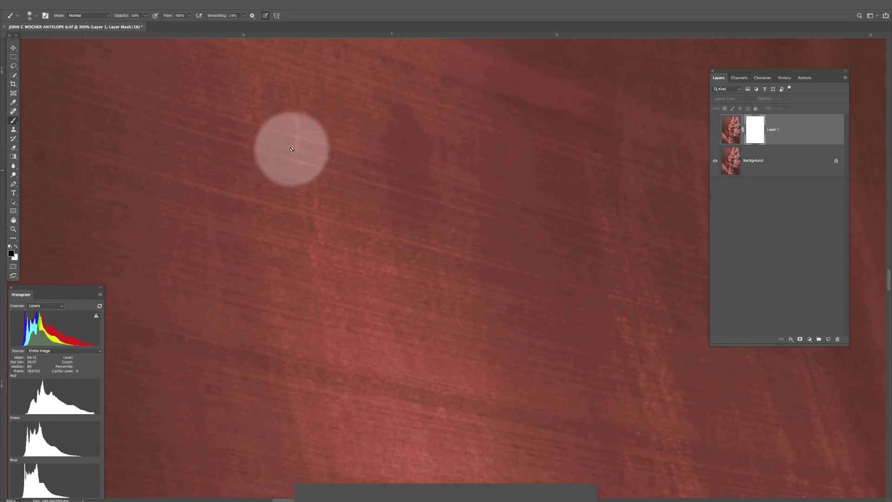
{"action": "left_click", "coordinate": [715, 130]}
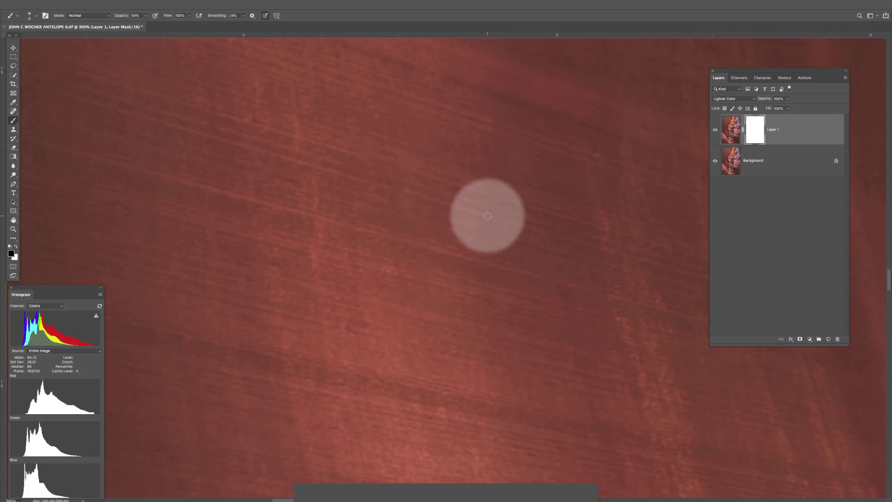
Step: Reduce the brush size and swap the colors to a white foreground and black background
{"action": "key", "text": "bracketleft"}
{"action": "key", "text": "bracketleft"}
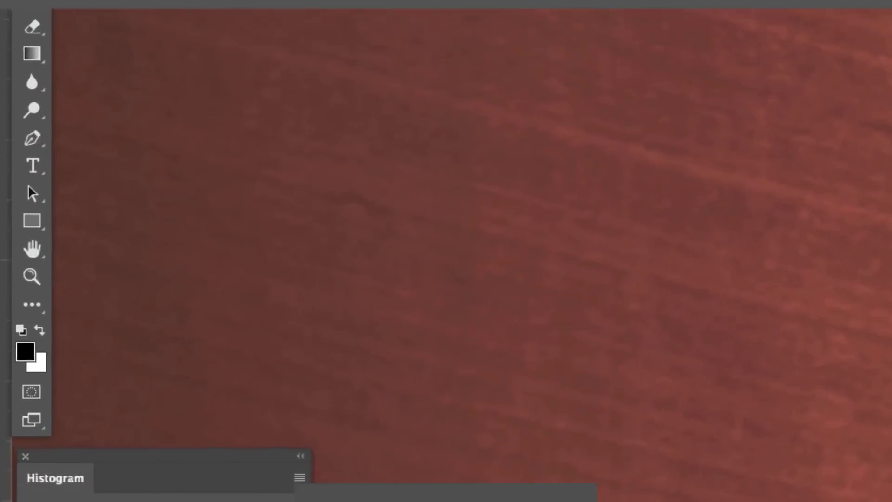
{"action": "left_click", "coordinate": [39, 329]}
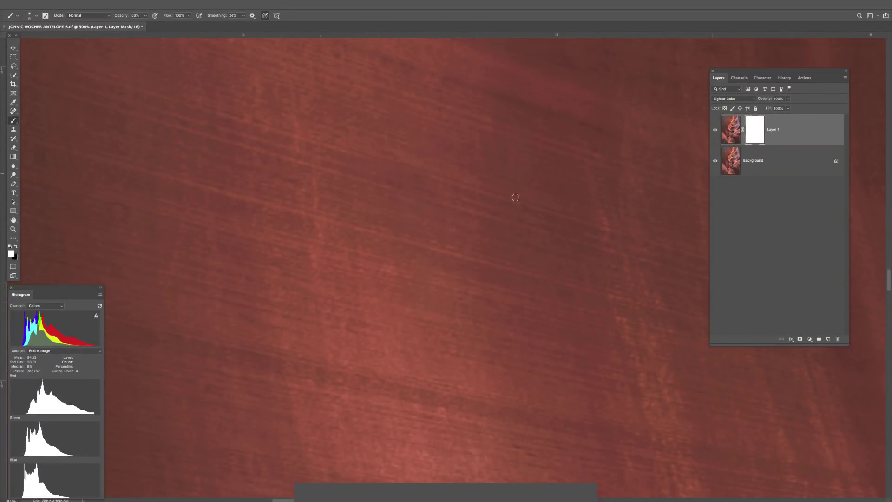
Step: Examine the retouched canyon wall at 100% zoom by repeatedly toggling the pasted layer's visibility
{"action": "key", "text": "ctrl+minus"}
{"action": "key", "text": "ctrl+minus"}
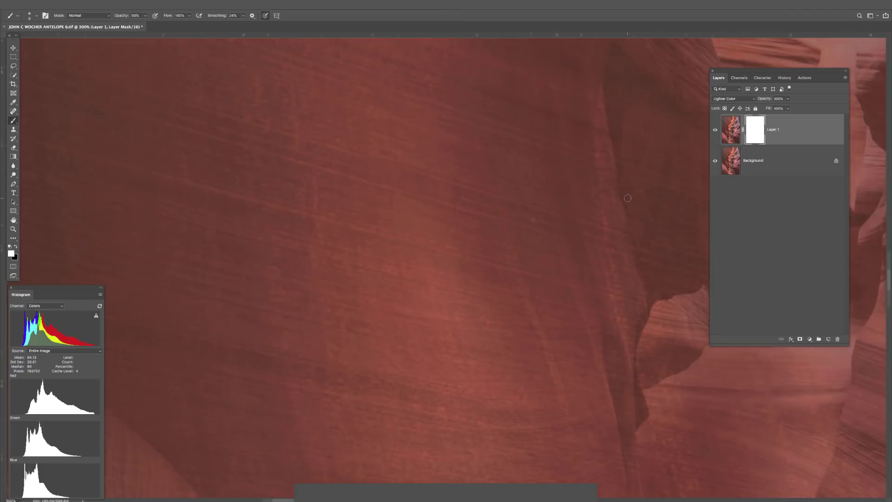
{"action": "left_click", "coordinate": [714, 130]}
{"action": "left_click", "coordinate": [714, 131]}
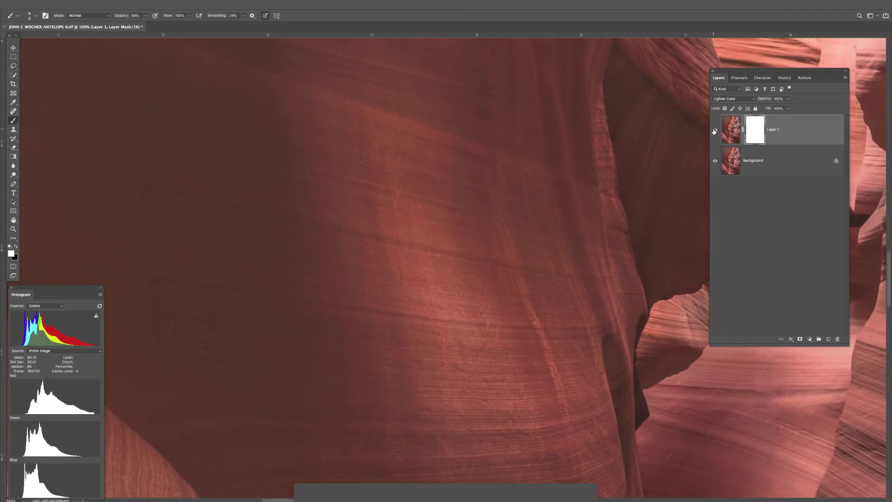
{"action": "left_click", "coordinate": [715, 131]}
{"action": "left_click", "coordinate": [715, 131]}
{"action": "left_click", "coordinate": [714, 131]}
{"action": "left_click", "coordinate": [715, 131]}
{"action": "left_click", "coordinate": [716, 131]}
{"action": "left_click", "coordinate": [715, 131]}
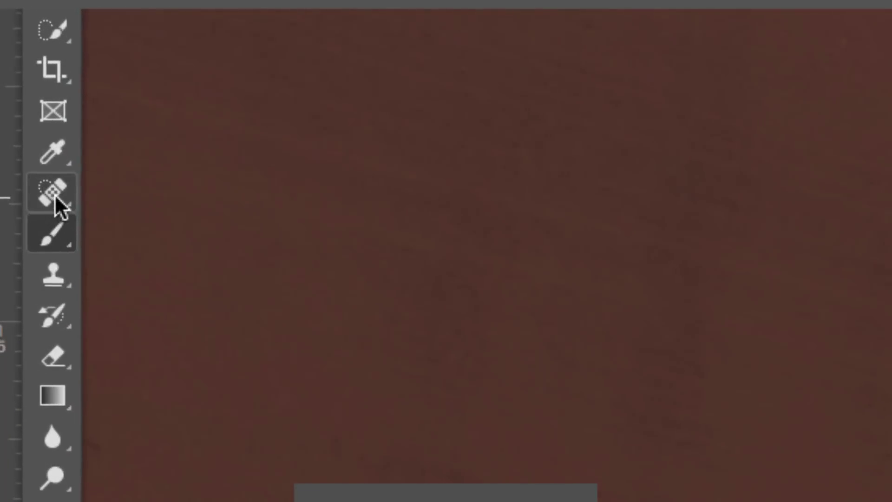
Step: Activate the Spot Healing Brush and target the pasted layer's image instead of its mask
{"action": "right_click", "coordinate": [13, 111]}
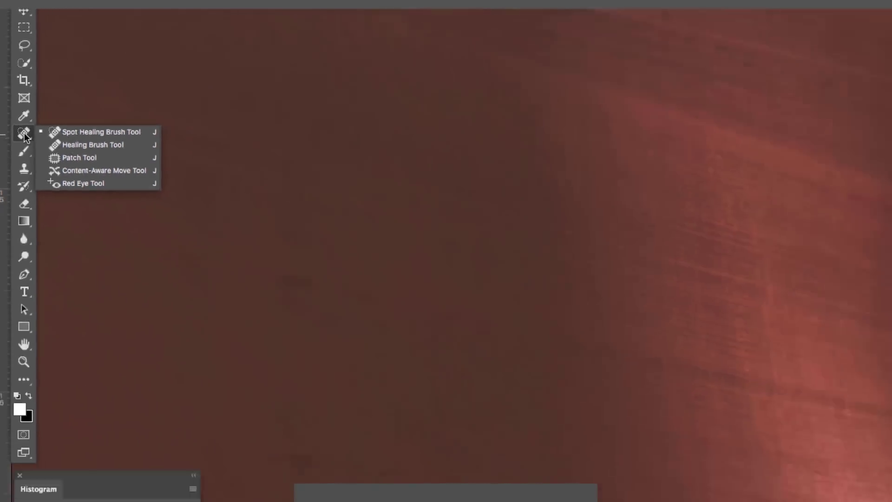
{"action": "left_click", "coordinate": [236, 194]}
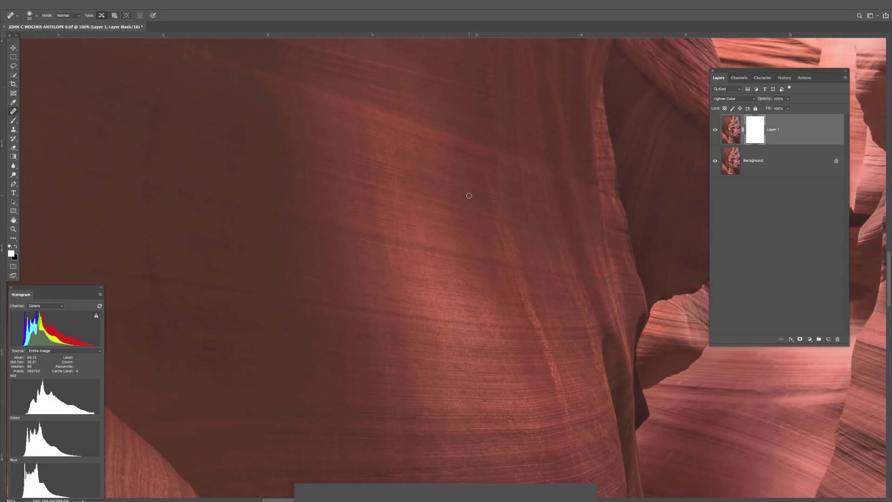
{"action": "scroll", "coordinate": [468, 196], "scroll_direction": "up", "scroll_amount": 2}
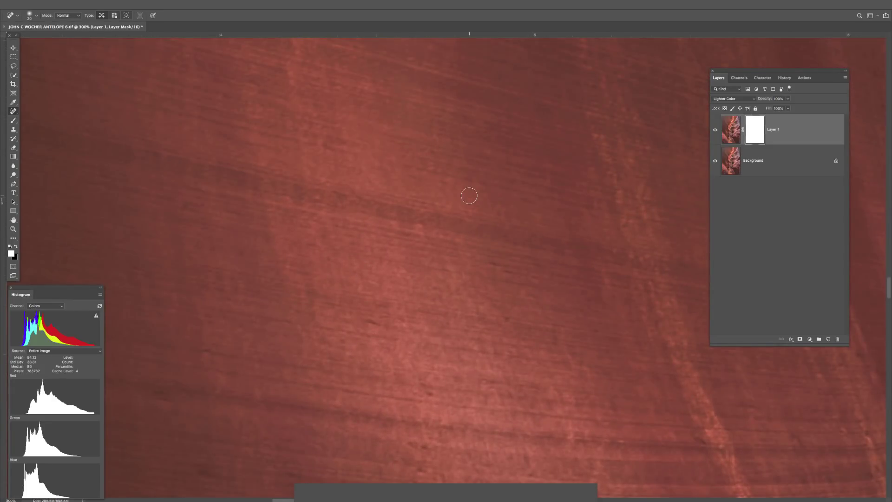
{"action": "mouse_move", "coordinate": [468, 181]}
{"action": "left_mouse_down"}
{"action": "mouse_move", "coordinate": [528, 458]}
{"action": "mouse_move", "coordinate": [438, 247]}
{"action": "mouse_move", "coordinate": [422, 312]}
{"action": "mouse_move", "coordinate": [458, 332]}
{"action": "left_mouse_up"}
{"action": "key", "text": "ctrl+2"}
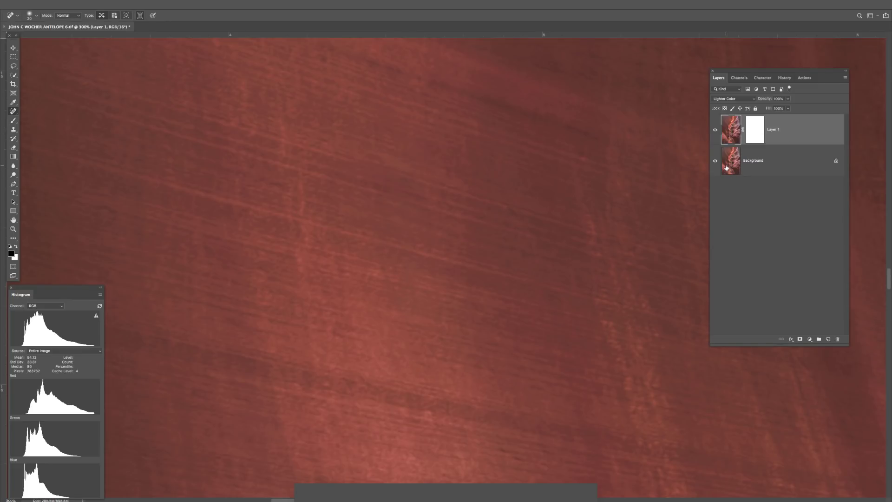
Step: Stamp all visible layers into a new top layer and delete the masked Lighter Color layer beneath it
{"action": "key", "text": "super+alt+shift+e"}
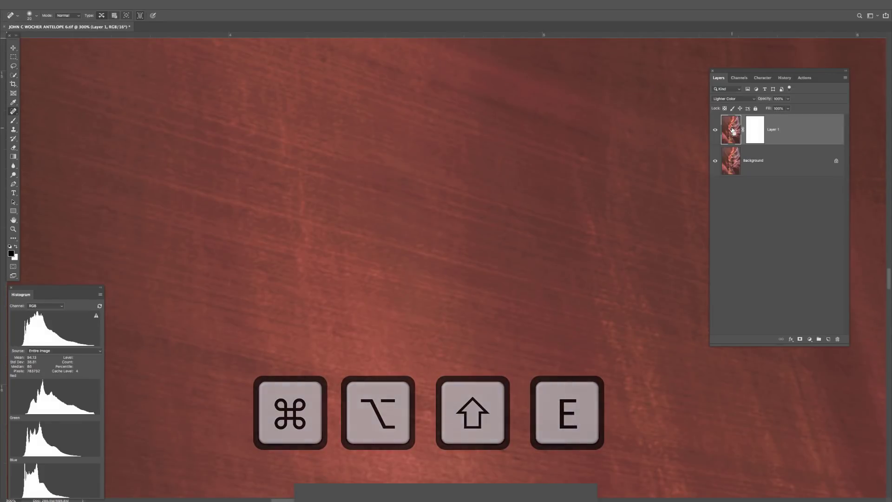
{"action": "key", "text": "super+alt+shift+e"}
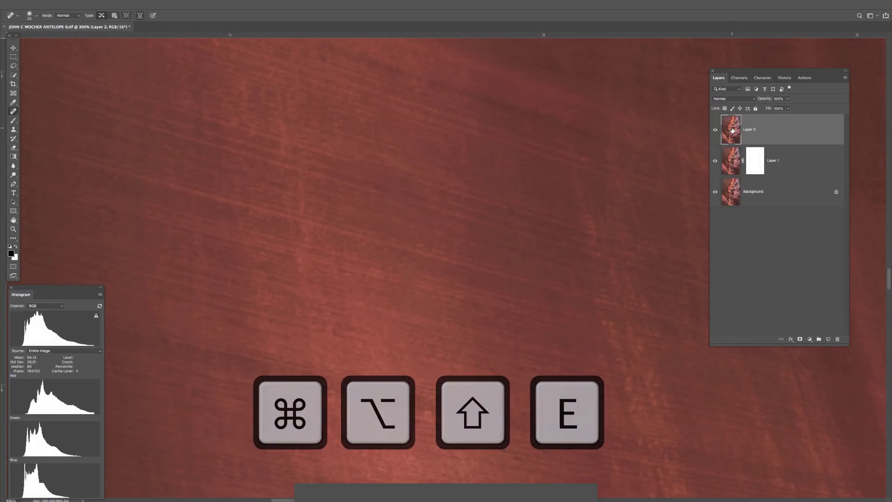
{"action": "left_click_drag", "start_coordinate": [730, 159], "coordinate": [837, 339]}
{"action": "left_click", "coordinate": [743, 135]}
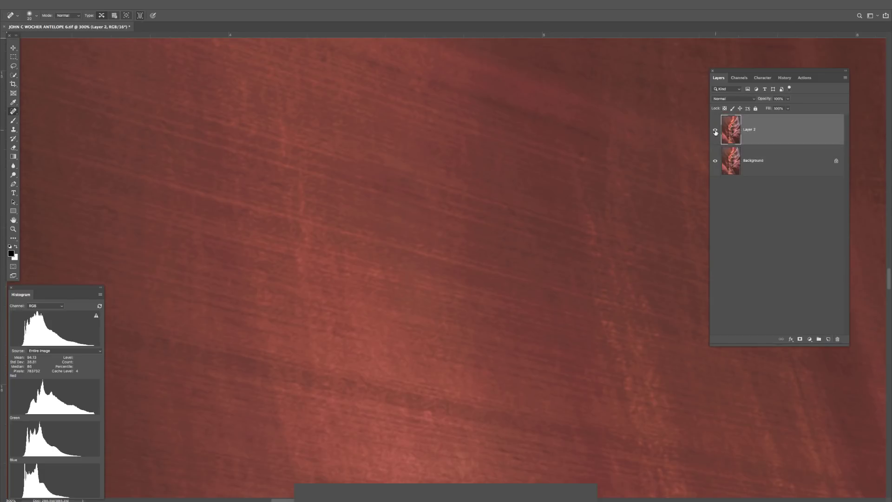
Step: Duplicate the merged layer and set the copy's blend mode to Luminosity
{"action": "left_click", "coordinate": [715, 131]}
{"action": "left_click", "coordinate": [715, 132]}
{"action": "key", "text": "ctrl+j"}
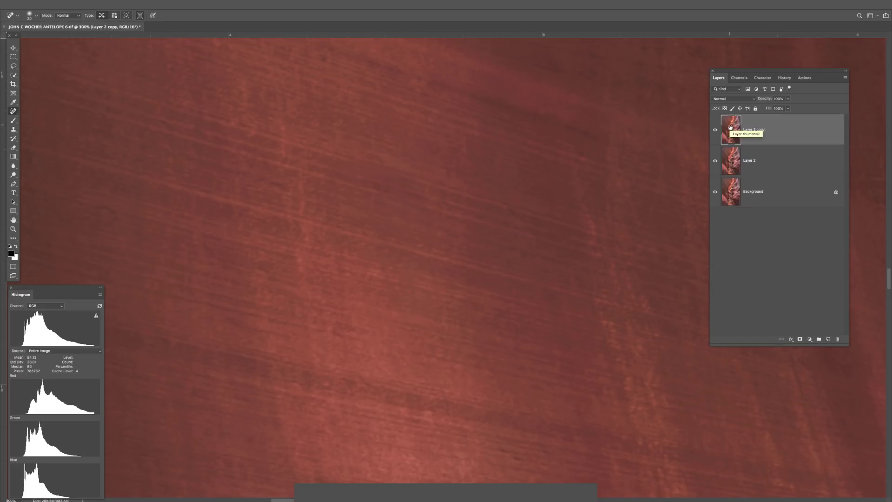
{"action": "left_click", "coordinate": [734, 98]}
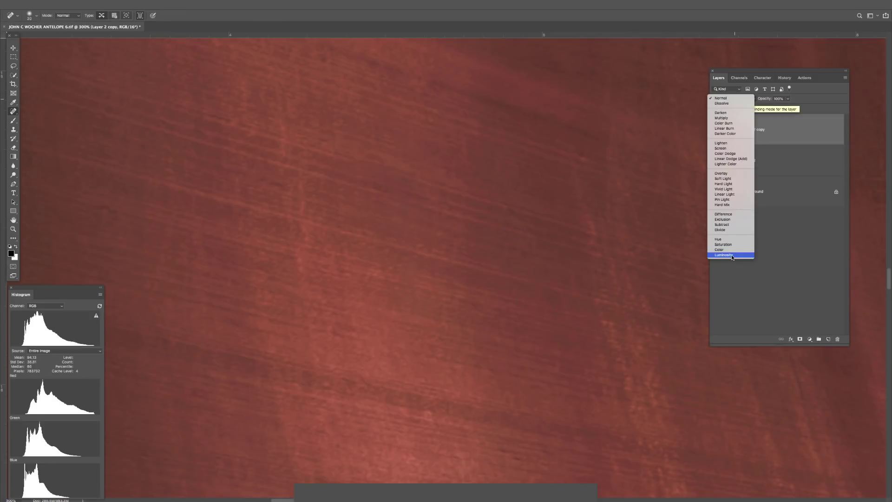
{"action": "left_click", "coordinate": [732, 255]}
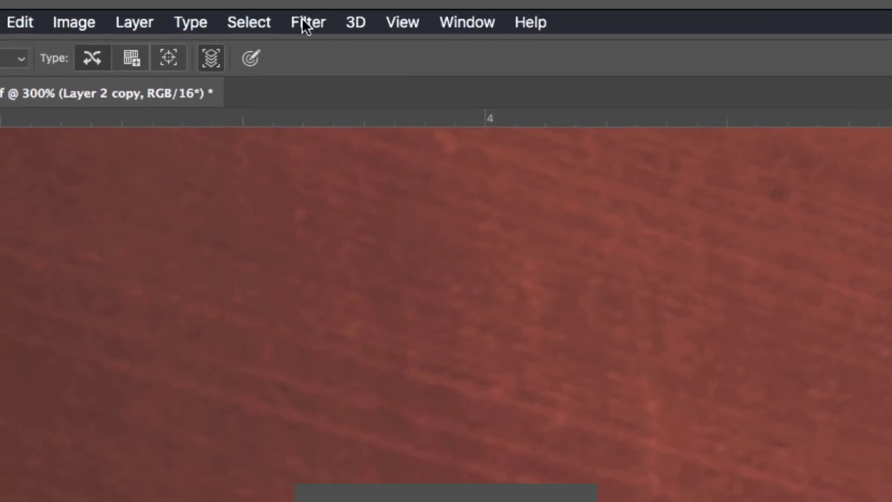
Step: Open the Camera Raw Filter on the Luminosity layer copy and bring up its grain effect settings
{"action": "left_click", "coordinate": [203, 8]}
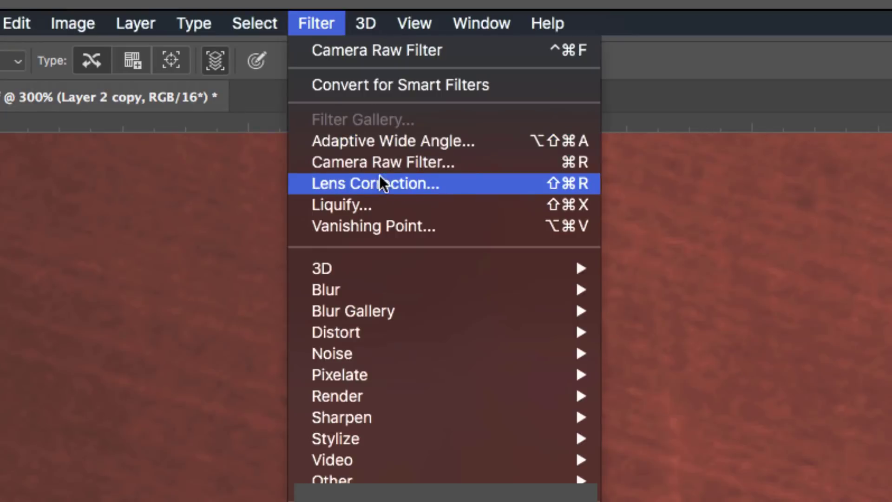
{"action": "left_click", "coordinate": [392, 163]}
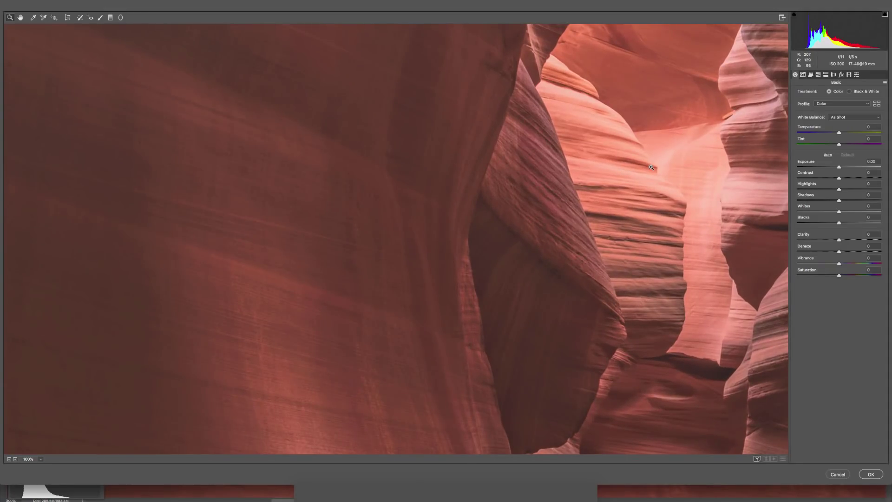
{"action": "key", "text": "ctrl+plus"}
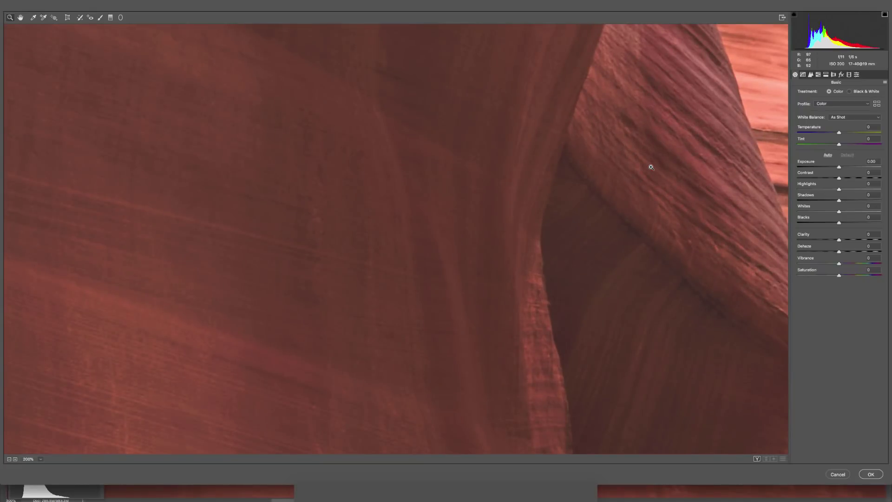
{"action": "left_click_drag", "start_coordinate": [229, 195], "coordinate": [509, 102]}
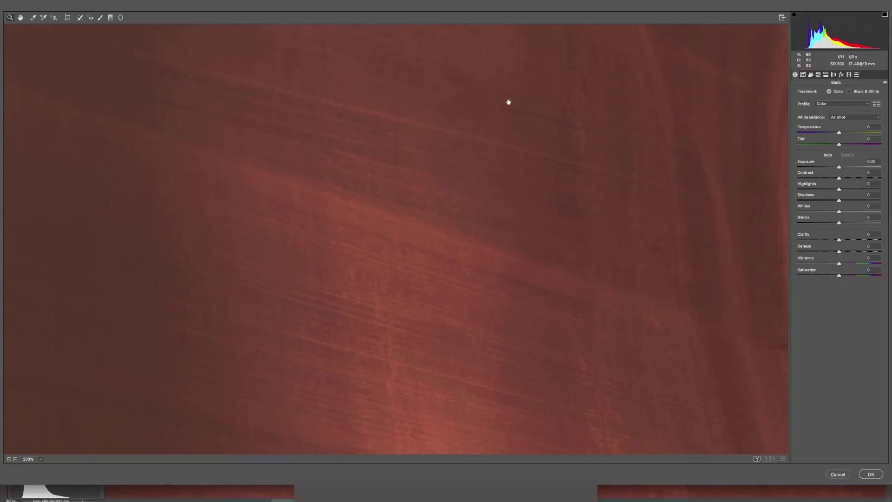
{"action": "mouse_move", "coordinate": [579, 205]}
{"action": "left_mouse_down"}
{"action": "mouse_move", "coordinate": [532, 197]}
{"action": "mouse_move", "coordinate": [484, 283]}
{"action": "mouse_move", "coordinate": [511, 326]}
{"action": "left_mouse_up"}
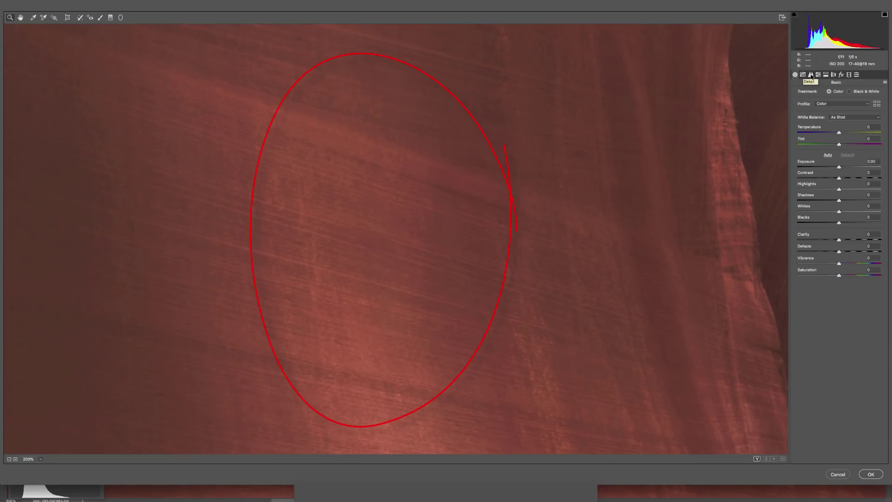
{"action": "key", "text": "super+plus"}
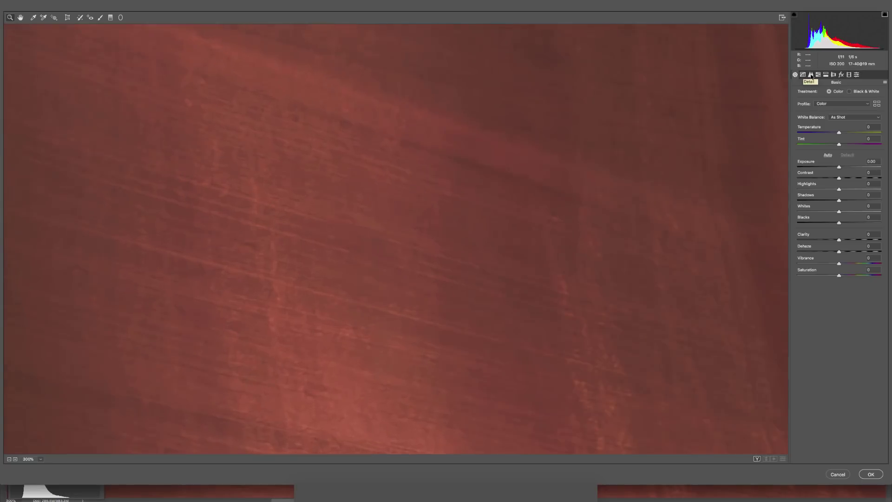
{"action": "left_click_drag", "start_coordinate": [540, 305], "coordinate": [556, 257]}
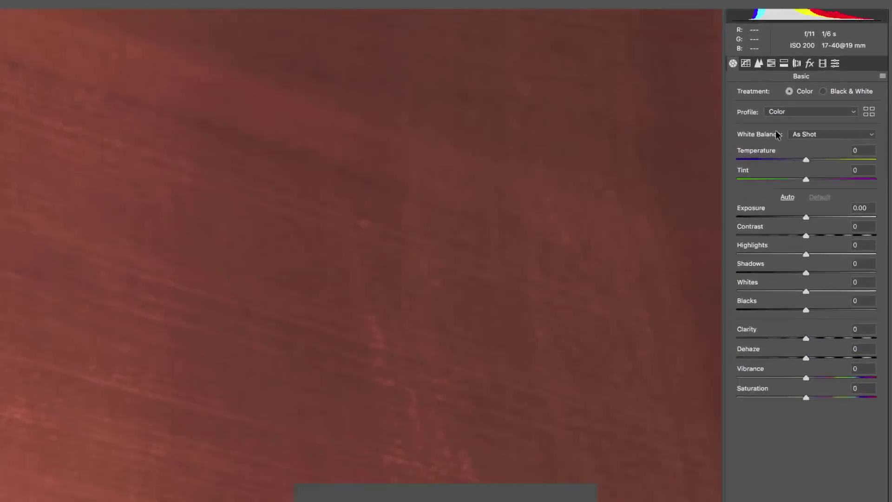
{"action": "left_click", "coordinate": [809, 63]}
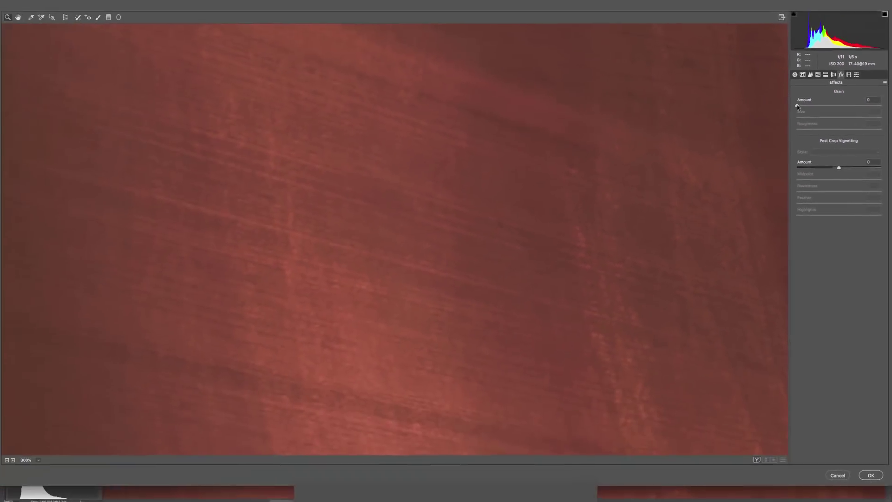
Step: Add a strong amount of grain and reduce the grain size to 0
{"action": "left_click_drag", "start_coordinate": [690, 121], "coordinate": [693, 121]}
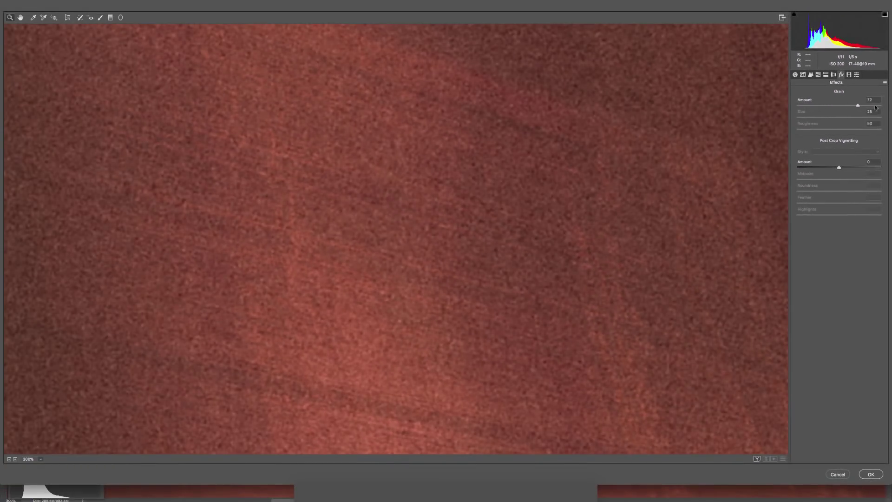
{"action": "left_click_drag", "start_coordinate": [875, 108], "coordinate": [890, 106]}
{"action": "left_click_drag", "start_coordinate": [805, 110], "coordinate": [779, 116]}
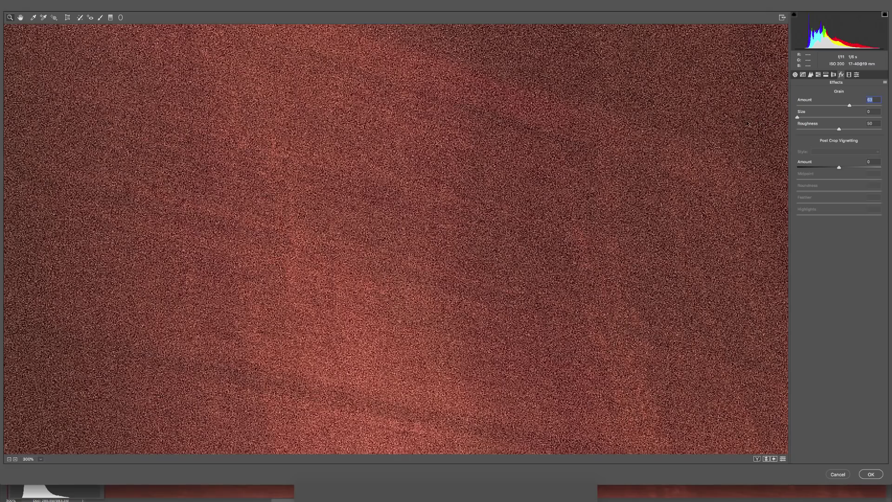
Step: Set the grain amount to 27 and the grain roughness to 100
{"action": "key", "text": "Tab"}
{"action": "left_click_drag", "start_coordinate": [838, 130], "coordinate": [809, 112]}
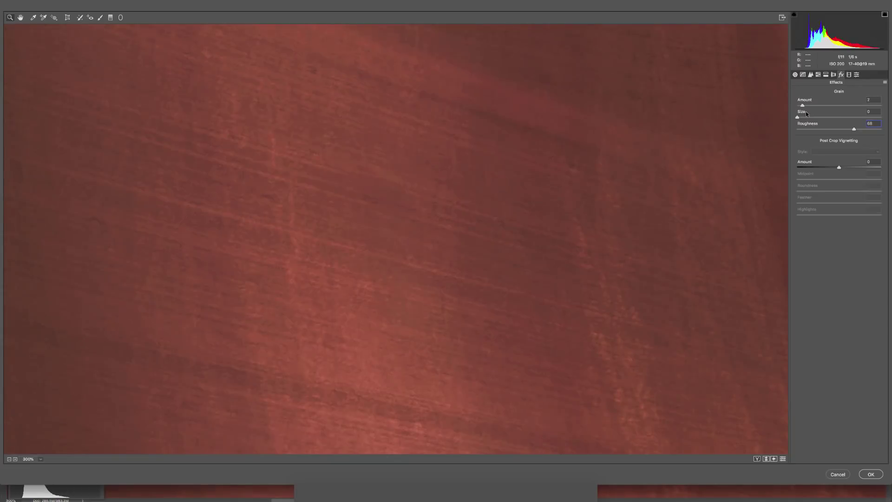
{"action": "left_click_drag", "start_coordinate": [819, 114], "coordinate": [821, 112]}
{"action": "left_click_drag", "start_coordinate": [854, 130], "coordinate": [869, 132]}
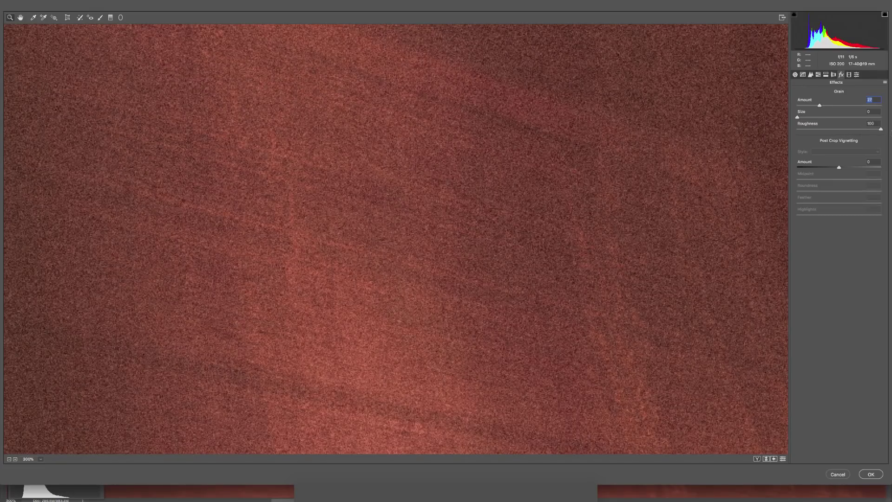
Step: Lower the grain roughness to 0
{"action": "left_click_drag", "start_coordinate": [881, 130], "coordinate": [839, 131]}
{"action": "key", "text": "shift+Tab"}
{"action": "left_click_drag", "start_coordinate": [839, 131], "coordinate": [744, 132]}
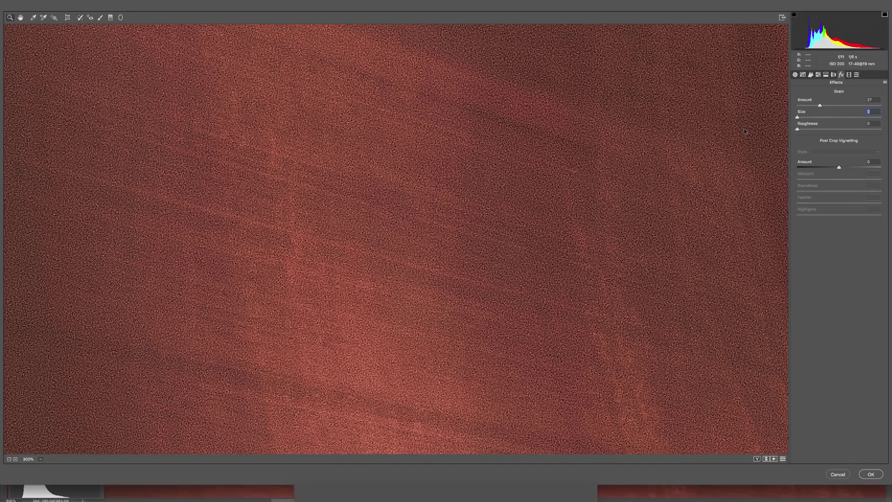
Step: Reduce the grain to a faint amount at minimum size and apply the Camera Raw Filter to the Luminosity layer
{"action": "key", "text": "Tab"}
{"action": "mouse_move", "coordinate": [797, 121]}
{"action": "left_mouse_down"}
{"action": "mouse_move", "coordinate": [815, 109]}
{"action": "mouse_move", "coordinate": [801, 109]}
{"action": "left_mouse_up"}
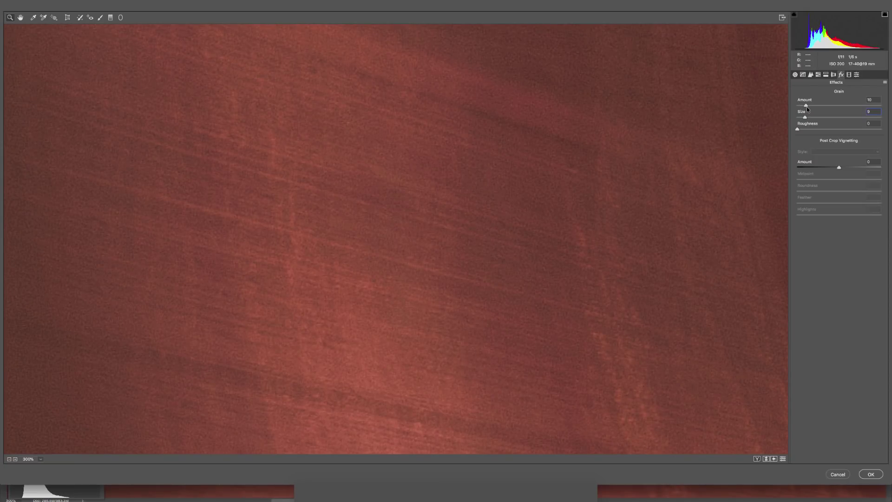
{"action": "left_click_drag", "start_coordinate": [807, 107], "coordinate": [797, 107]}
{"action": "left_click", "coordinate": [803, 107]}
{"action": "left_click_drag", "start_coordinate": [805, 118], "coordinate": [764, 119]}
{"action": "key", "text": "Tab"}
{"action": "key", "text": "Up"}
{"action": "left_click", "coordinate": [867, 474]}
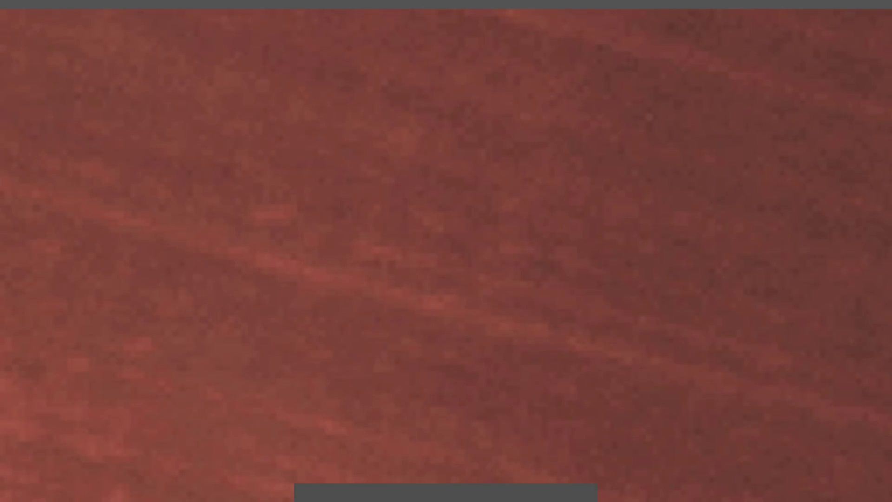
Step: Add a black layer mask to Layer 2 copy so its grain is completely hidden
{"action": "left_click", "coordinate": [799, 339]}
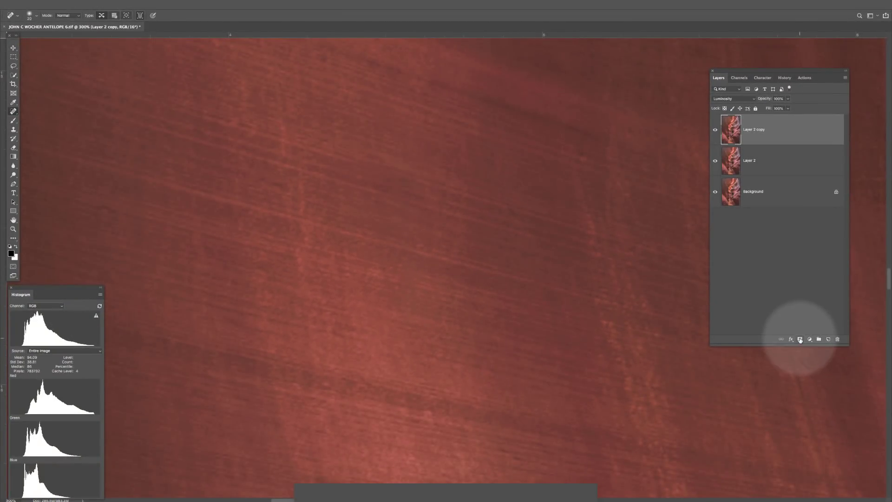
{"action": "left_click", "coordinate": [800, 340], "text": "alt"}
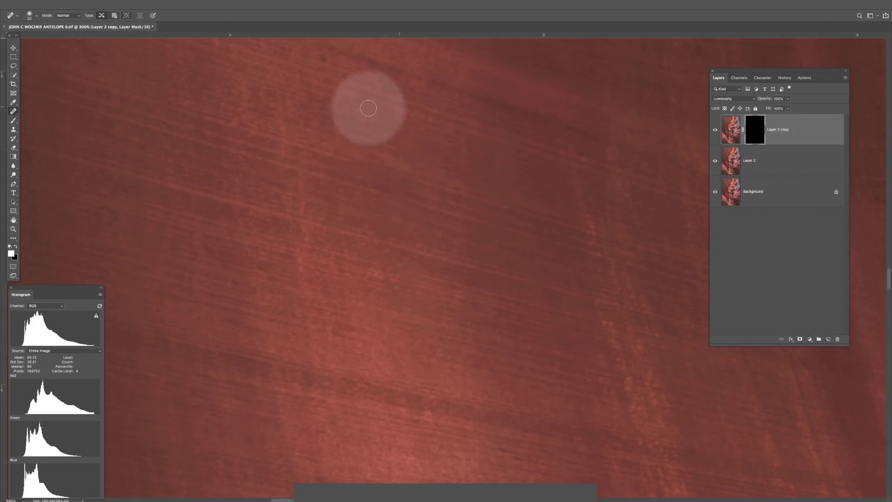
{"action": "left_click_drag", "start_coordinate": [442, 126], "coordinate": [434, 161]}
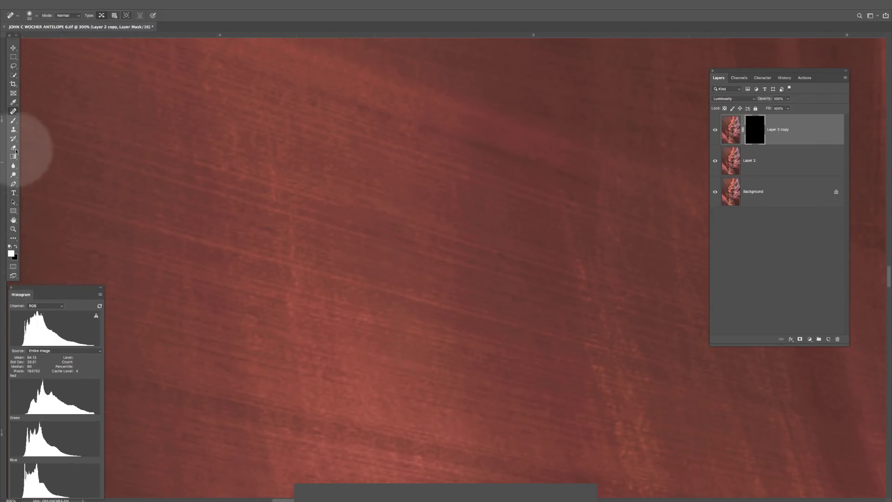
Step: Set up a soft Brush with white as the paint colour, 10% opacity and 0% hardness
{"action": "left_click", "coordinate": [13, 121]}
{"action": "left_click", "coordinate": [146, 16]}
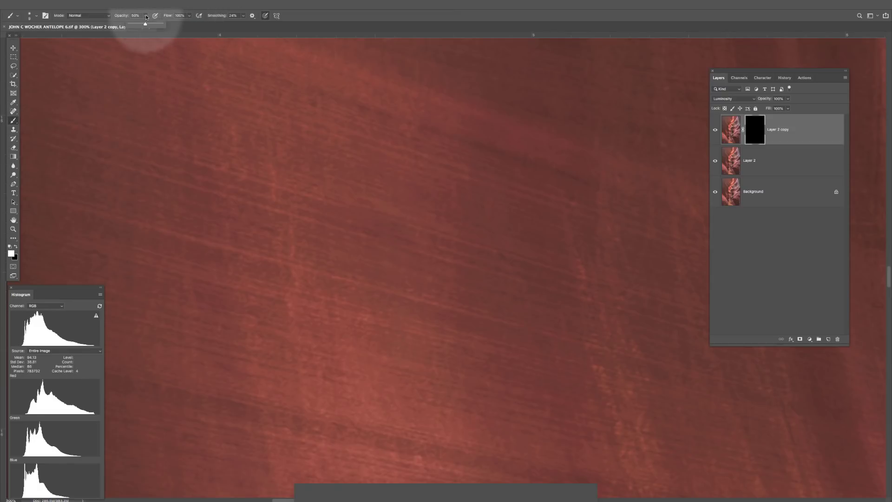
{"action": "mouse_move", "coordinate": [146, 16]}
{"action": "left_mouse_down"}
{"action": "mouse_move", "coordinate": [118, 24]}
{"action": "mouse_move", "coordinate": [131, 25]}
{"action": "left_mouse_up"}
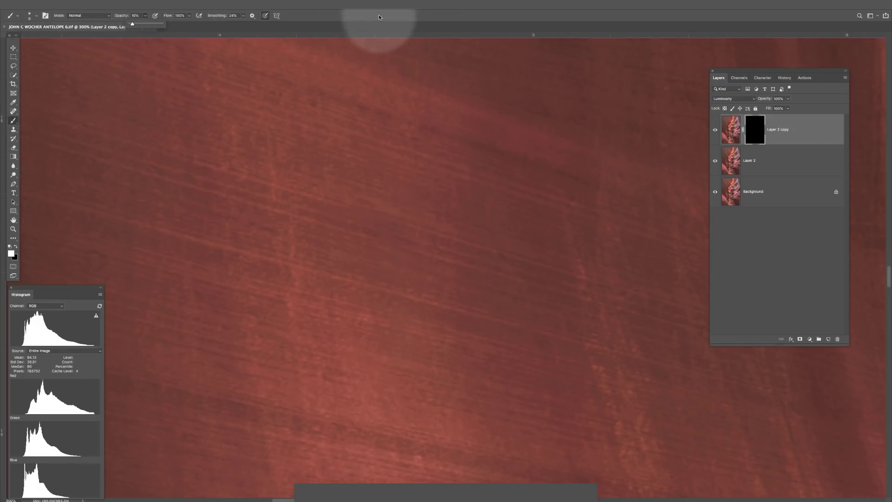
{"action": "mouse_move", "coordinate": [495, 284]}
{"action": "left_mouse_down"}
{"action": "mouse_move", "coordinate": [489, 251]}
{"action": "mouse_move", "coordinate": [494, 266]}
{"action": "mouse_move", "coordinate": [478, 289]}
{"action": "left_mouse_up"}
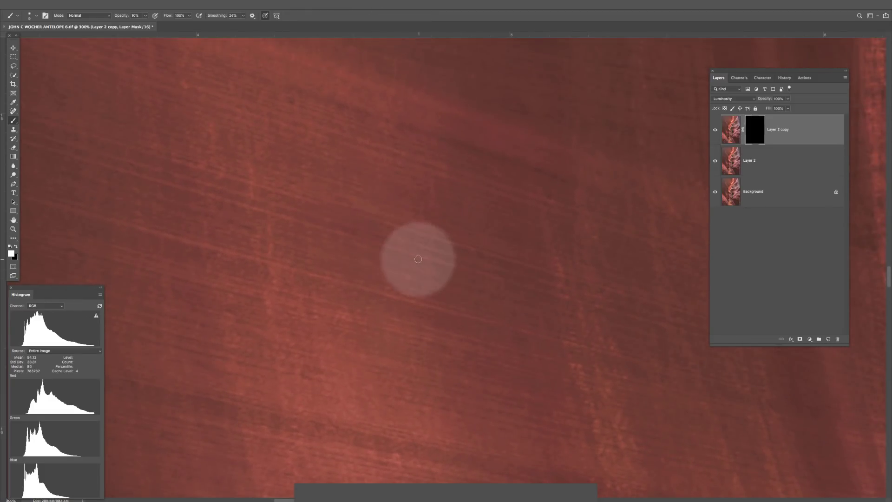
{"action": "right_click", "coordinate": [374, 251]}
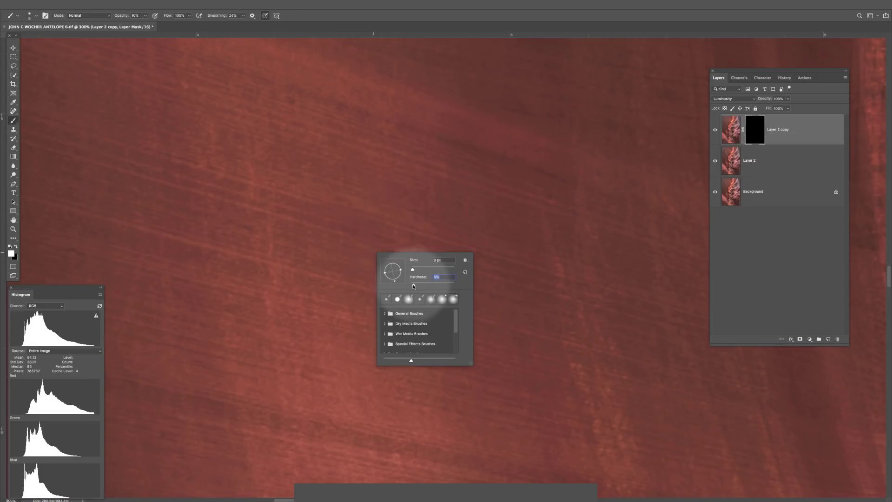
{"action": "key", "text": "Return"}
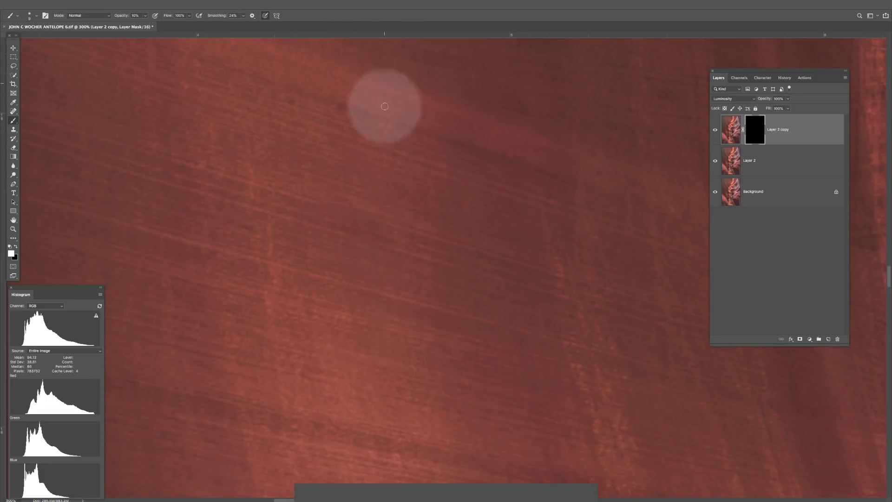
Step: Enlarge the brush to 40 px and paint on the layer mask to bring grain into the retouched wall
{"action": "key", "text": "bracketright"}
{"action": "key", "text": "bracketright"}
{"action": "key", "text": "bracketright"}
{"action": "key", "text": "bracketright"}
{"action": "key", "text": "bracketright"}
{"action": "key", "text": "bracketright"}
{"action": "key", "text": "bracketright"}
{"action": "key", "text": "bracketright"}
{"action": "key", "text": "bracketright"}
{"action": "key", "text": "bracketright"}
{"action": "key", "text": "bracketright"}
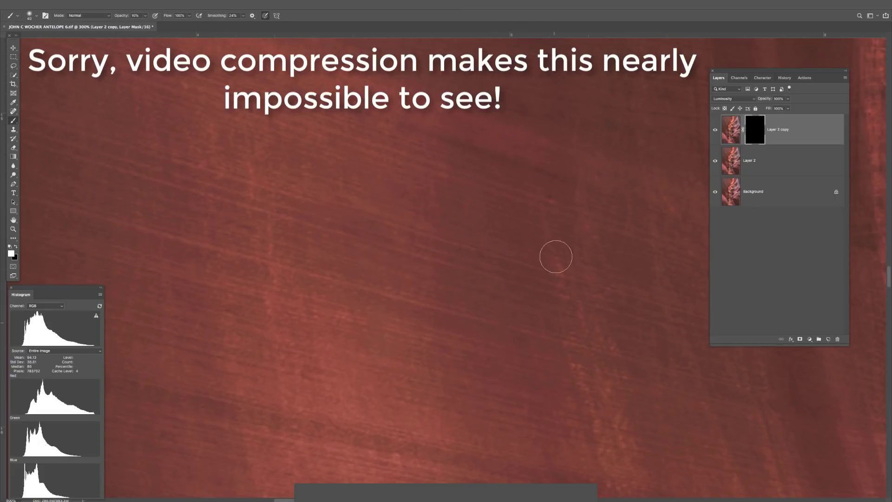
{"action": "mouse_move", "coordinate": [522, 209]}
{"action": "left_mouse_down"}
{"action": "mouse_move", "coordinate": [603, 241]}
{"action": "mouse_move", "coordinate": [543, 161]}
{"action": "mouse_move", "coordinate": [531, 265]}
{"action": "mouse_move", "coordinate": [577, 189]}
{"action": "left_mouse_up"}
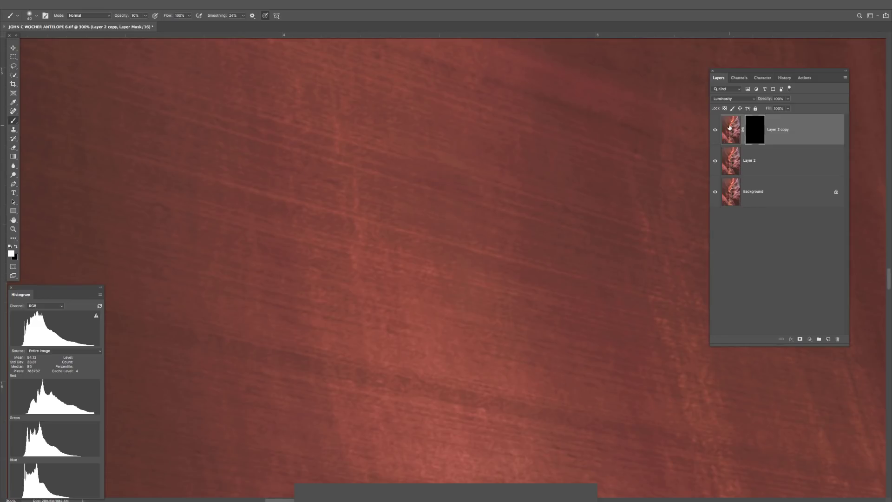
Step: Stamp all visible layers into a new top layer and delete Layer 2 copy and Layer 2
{"action": "left_click", "coordinate": [729, 128]}
{"action": "key", "text": "ctrl+alt+shift+e"}
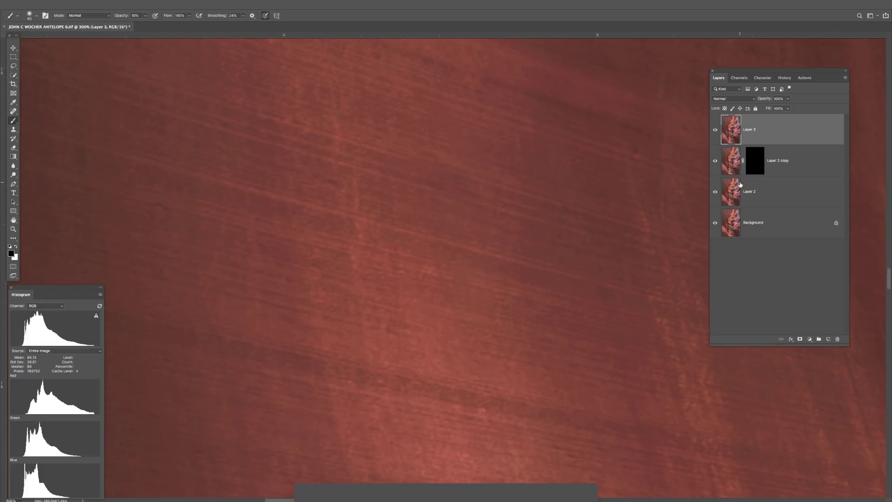
{"action": "left_click", "coordinate": [735, 169]}
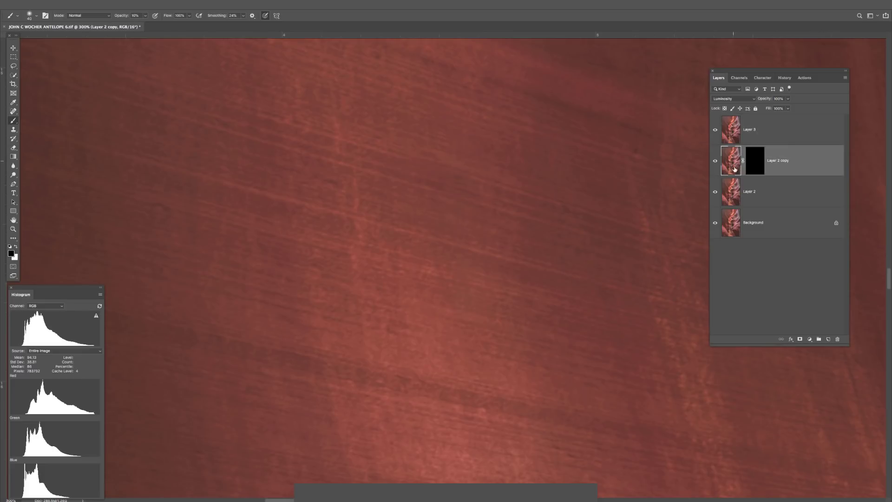
{"action": "left_click", "coordinate": [733, 195], "text": "shift"}
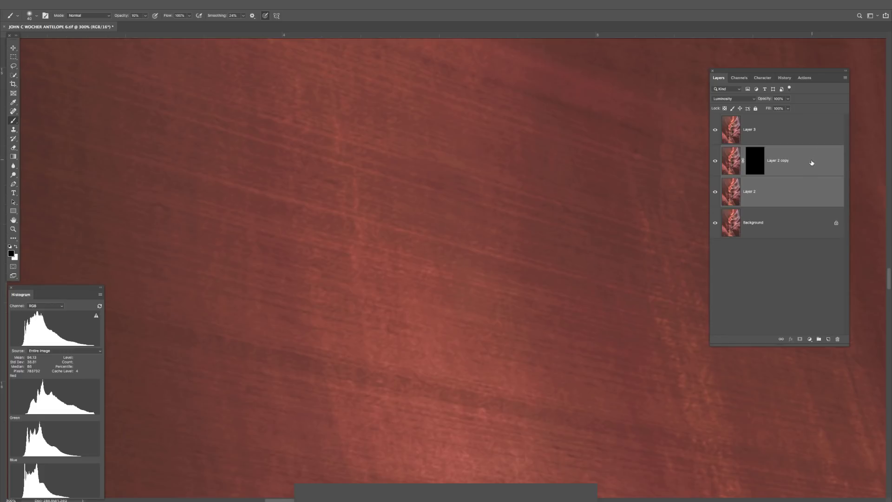
{"action": "left_click_drag", "start_coordinate": [804, 160], "coordinate": [837, 340]}
Step: Merge Layer 3 down into the Background so the image has a single layer
{"action": "key", "text": "ctrl+minus"}
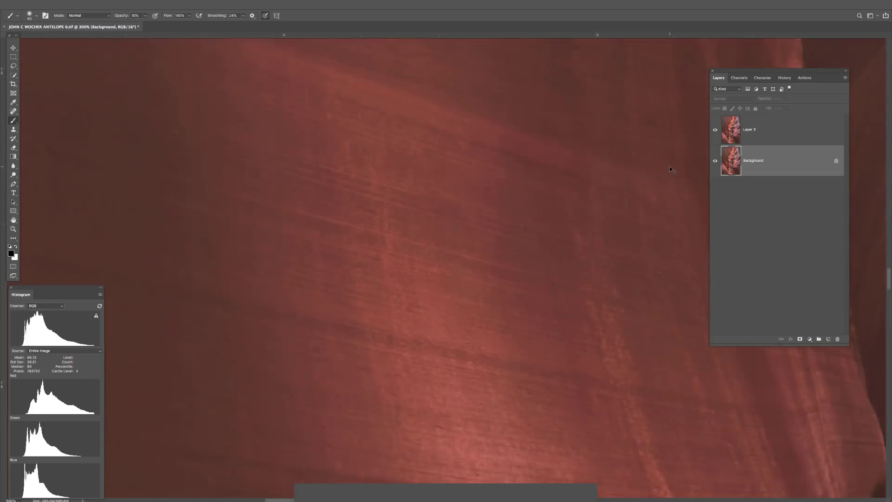
{"action": "key", "text": "ctrl+minus"}
{"action": "key", "text": "ctrl+minus"}
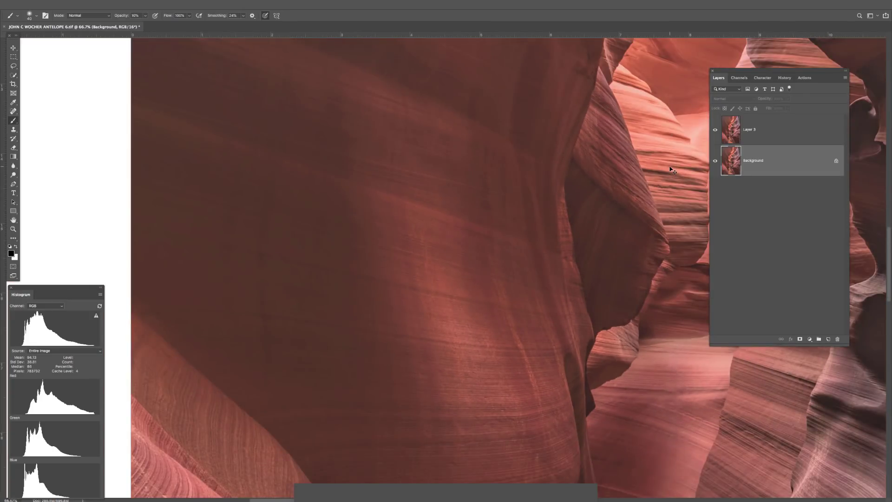
{"action": "key", "text": "ctrl+minus"}
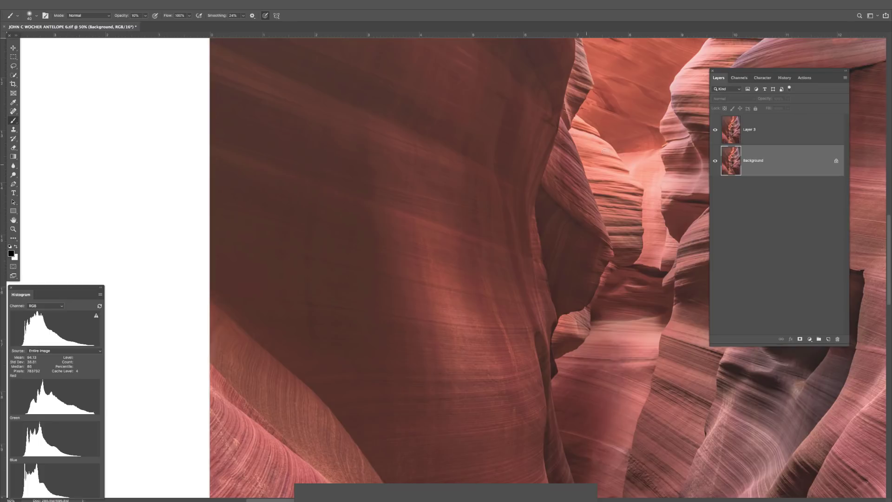
{"action": "key", "text": "ctrl+shift+e"}
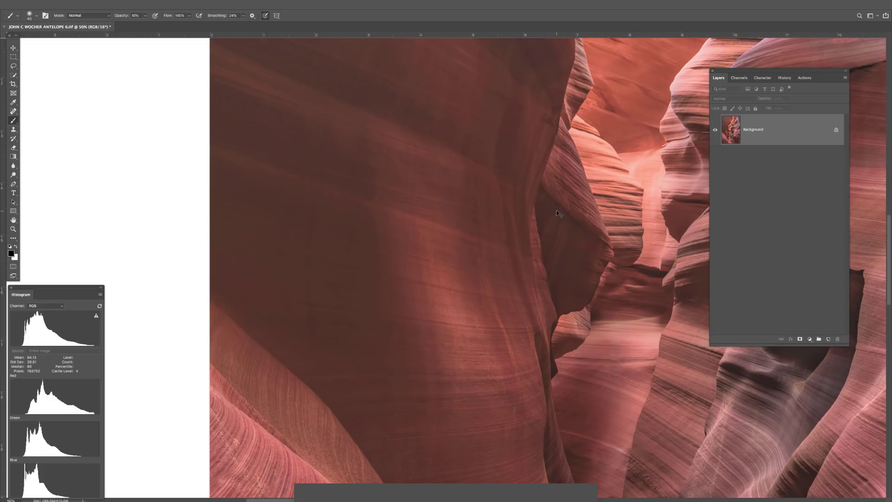
Step: Heal the small dark spots on the shaded rock wall with a slightly smaller Spot Healing Brush
{"action": "scroll", "coordinate": [557, 212], "scroll_direction": "up", "scroll_amount": 3}
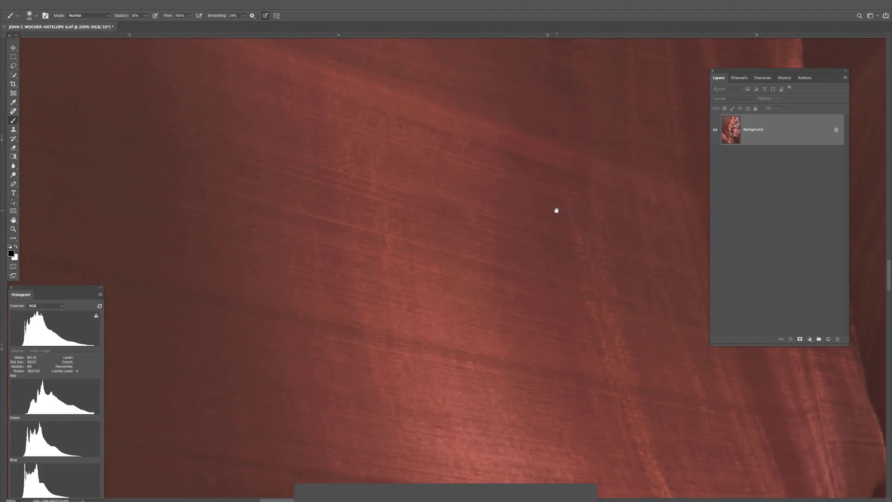
{"action": "scroll", "coordinate": [523, 205], "scroll_direction": "up", "scroll_amount": 3}
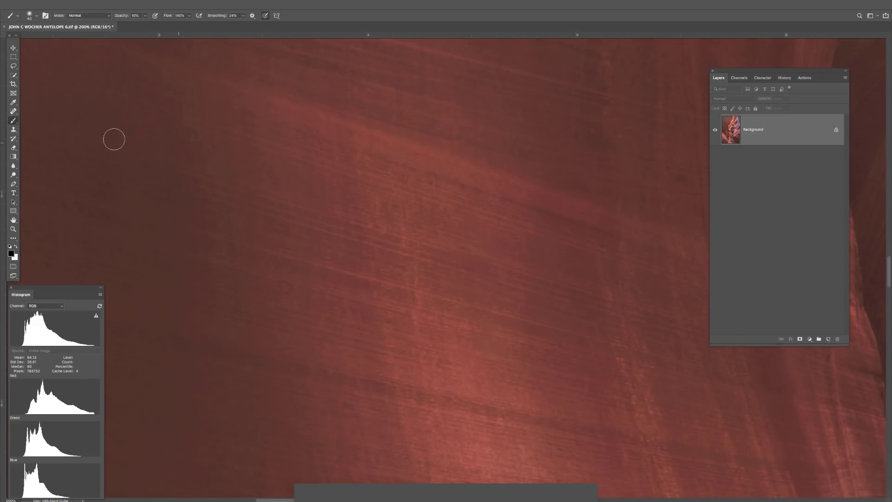
{"action": "left_click", "coordinate": [13, 111]}
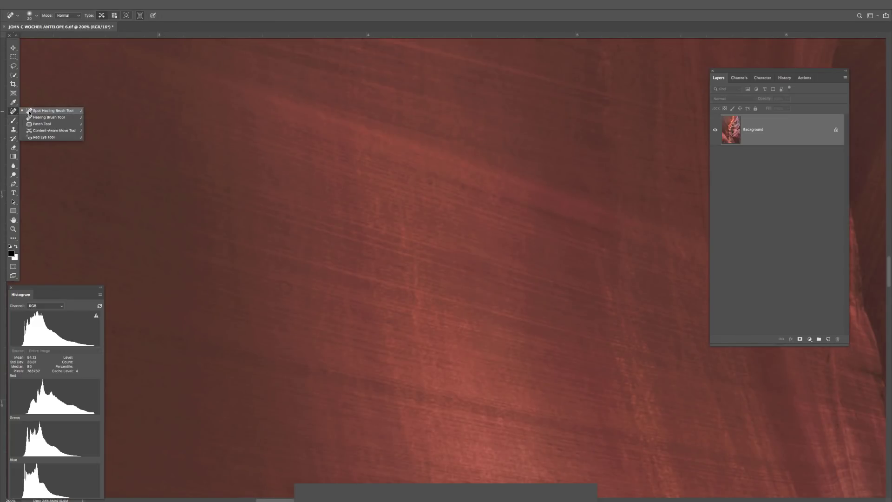
{"action": "left_click", "coordinate": [47, 110]}
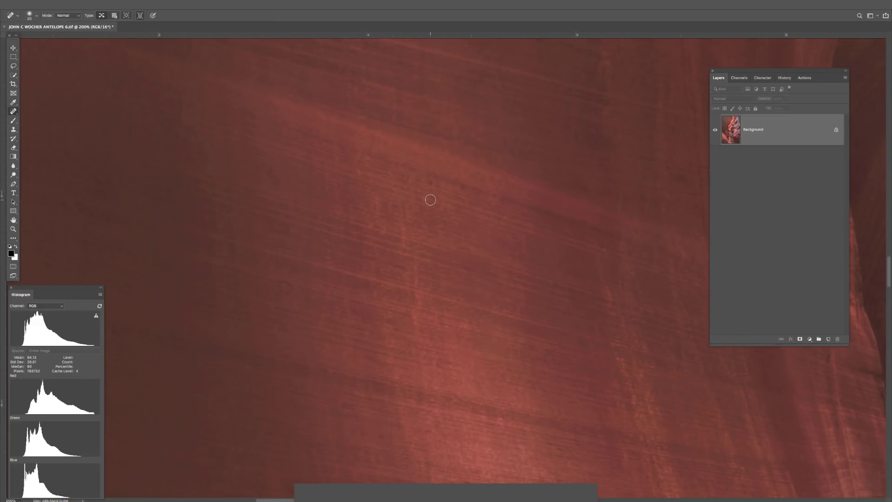
{"action": "key", "text": "bracketleft"}
{"action": "left_click_drag", "start_coordinate": [435, 185], "coordinate": [425, 183]}
{"action": "left_click", "coordinate": [418, 305]}
{"action": "mouse_move", "coordinate": [405, 227]}
{"action": "left_mouse_down"}
{"action": "mouse_move", "coordinate": [405, 254]}
{"action": "mouse_move", "coordinate": [390, 267]}
{"action": "left_mouse_up"}
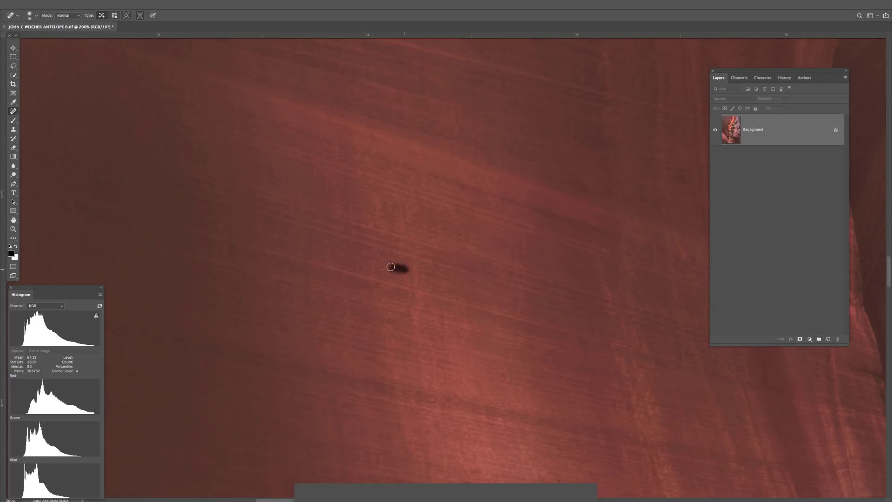
{"action": "left_click", "coordinate": [282, 283]}
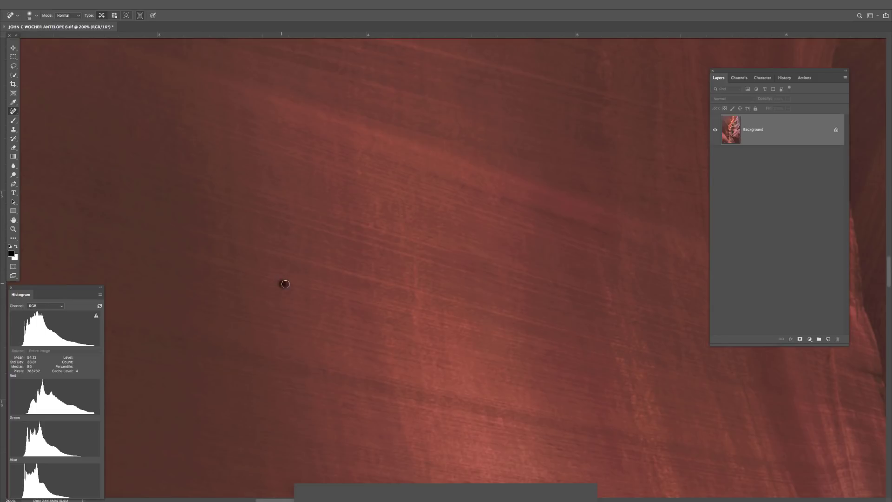
{"action": "left_click", "coordinate": [431, 403]}
{"action": "left_click", "coordinate": [390, 322]}
{"action": "left_click", "coordinate": [389, 312]}
Step: Heal the remaining blemishes around the light vertical streak in the middle of the rock wall
{"action": "scroll", "coordinate": [506, 233], "scroll_direction": "right", "scroll_amount": 3}
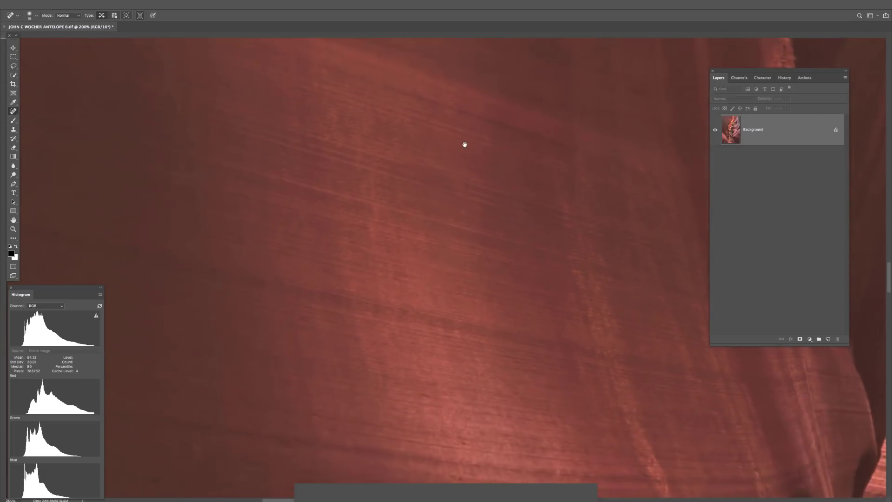
{"action": "left_click", "coordinate": [400, 181]}
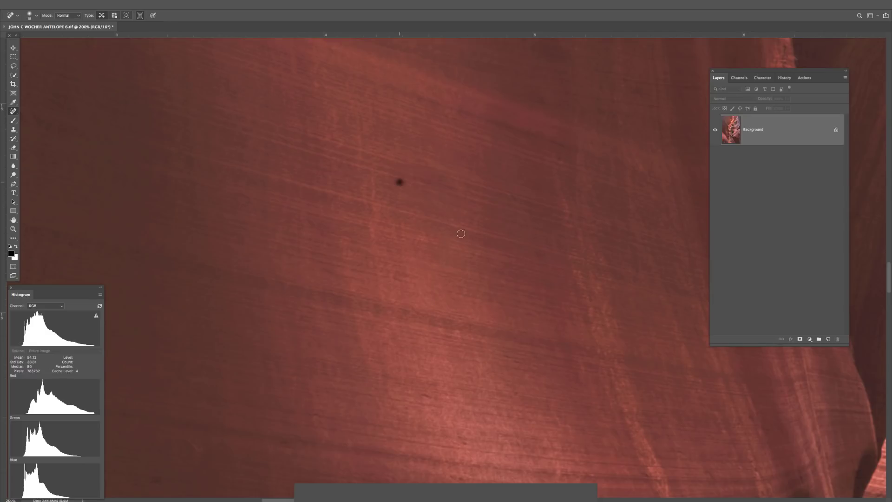
{"action": "left_click_drag", "start_coordinate": [476, 140], "coordinate": [508, 211]}
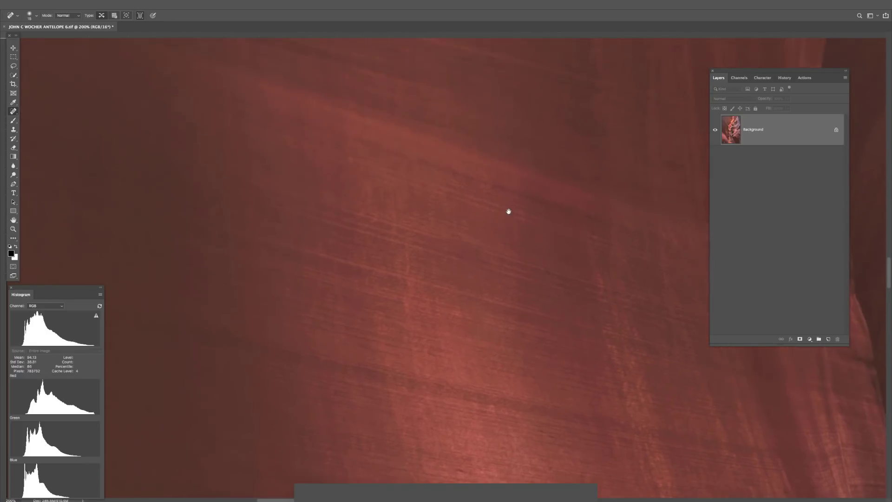
{"action": "left_click", "coordinate": [408, 232]}
{"action": "left_click", "coordinate": [418, 244]}
Step: Heal the spots on the brighter lower part of the rock wall and along its dark diagonal bands
{"action": "left_click_drag", "start_coordinate": [442, 156], "coordinate": [460, 113]}
{"action": "mouse_move", "coordinate": [532, 289]}
{"action": "left_mouse_down"}
{"action": "mouse_move", "coordinate": [496, 153]}
{"action": "mouse_move", "coordinate": [442, 253]}
{"action": "left_mouse_up"}
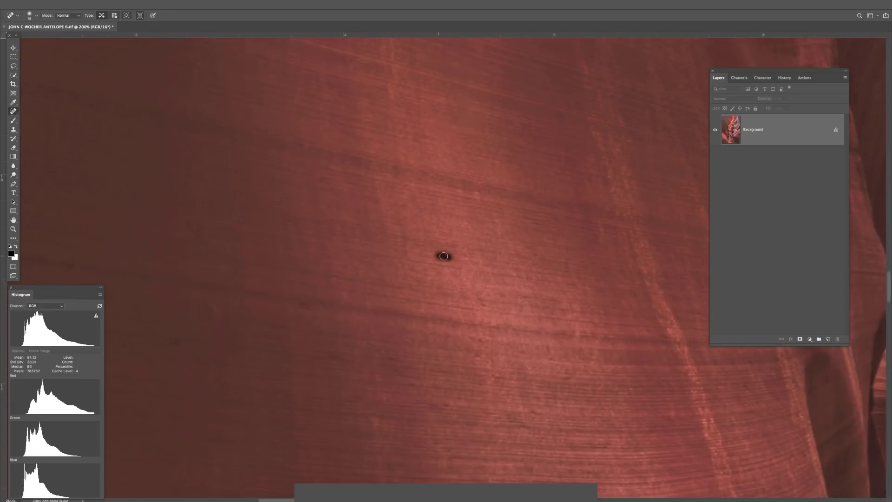
{"action": "left_click", "coordinate": [527, 219]}
{"action": "left_click", "coordinate": [533, 255]}
{"action": "left_click", "coordinate": [486, 304]}
{"action": "left_click", "coordinate": [480, 299]}
{"action": "left_click", "coordinate": [215, 309]}
{"action": "left_click_drag", "start_coordinate": [311, 311], "coordinate": [301, 310]}
{"action": "mouse_move", "coordinate": [483, 340]}
{"action": "left_mouse_down"}
{"action": "mouse_move", "coordinate": [462, 341]}
{"action": "mouse_move", "coordinate": [472, 355]}
{"action": "left_mouse_up"}
{"action": "left_click_drag", "start_coordinate": [445, 142], "coordinate": [442, 238]}
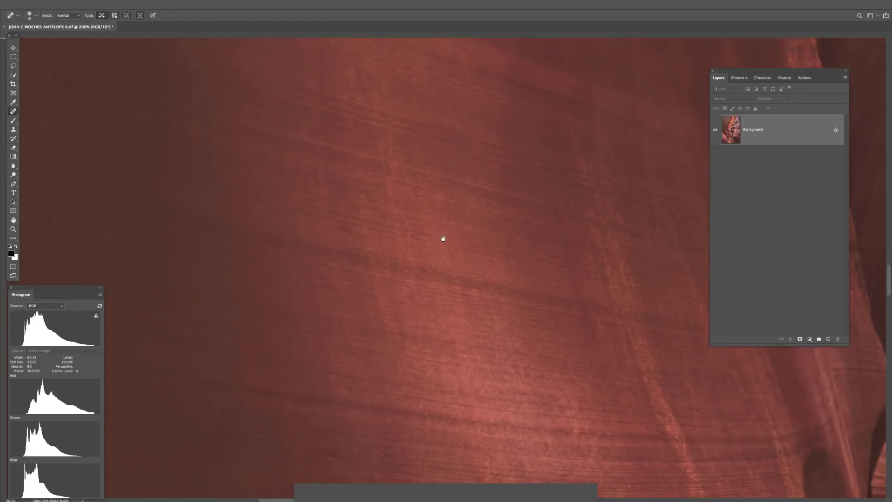
{"action": "left_click", "coordinate": [471, 294]}
{"action": "left_click", "coordinate": [486, 299]}
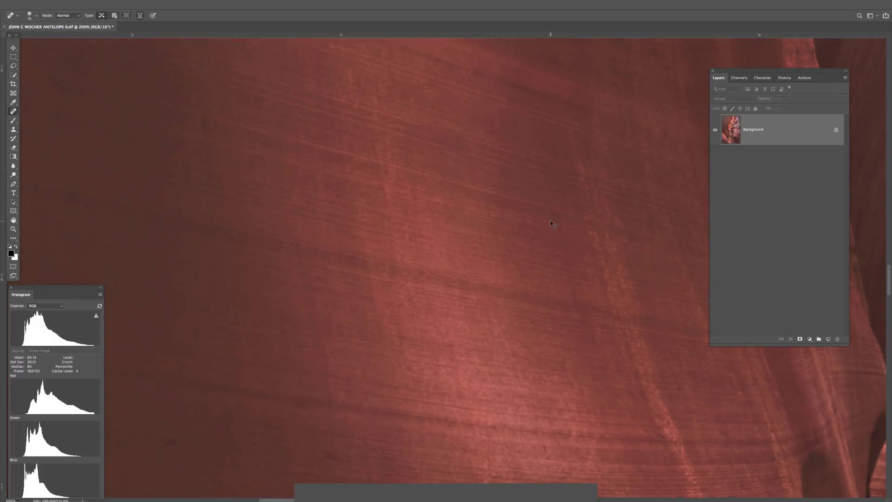
Step: Inspect the retouched left wall and the upper right rock at 50% zoom, and the whole image fitted in view
{"action": "key", "text": "ctrl+0"}
{"action": "key", "text": "ctrl+plus"}
{"action": "key", "text": "ctrl+plus"}
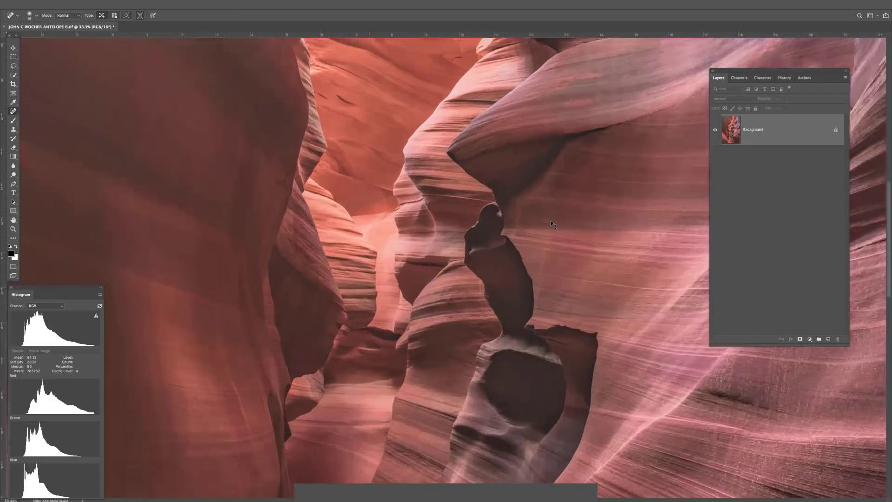
{"action": "key", "text": "ctrl+plus"}
{"action": "left_click_drag", "start_coordinate": [557, 185], "coordinate": [638, 185]}
{"action": "key", "text": "ctrl+r"}
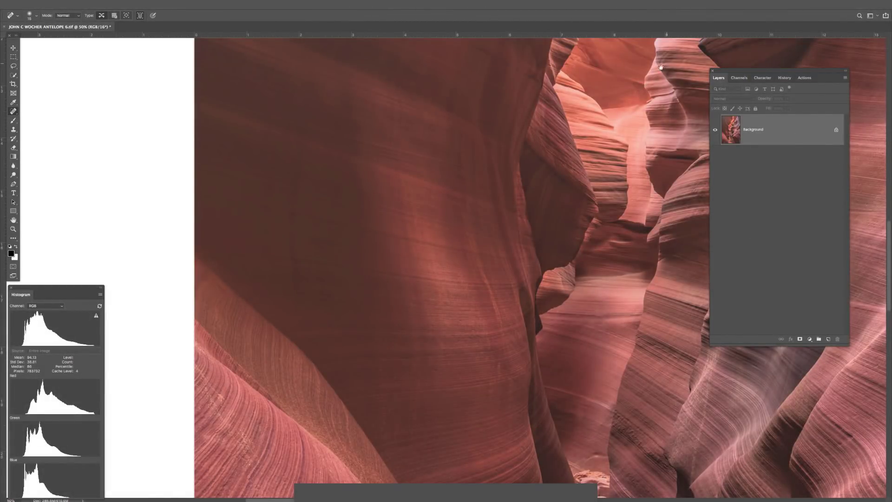
{"action": "left_click_drag", "start_coordinate": [661, 67], "coordinate": [358, 272]}
{"action": "key", "text": "ctrl+r"}
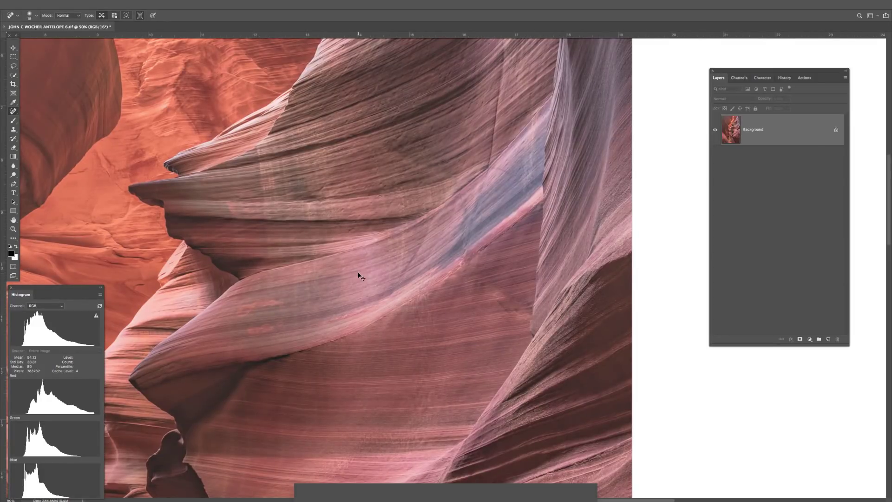
{"action": "key", "text": "ctrl+0"}
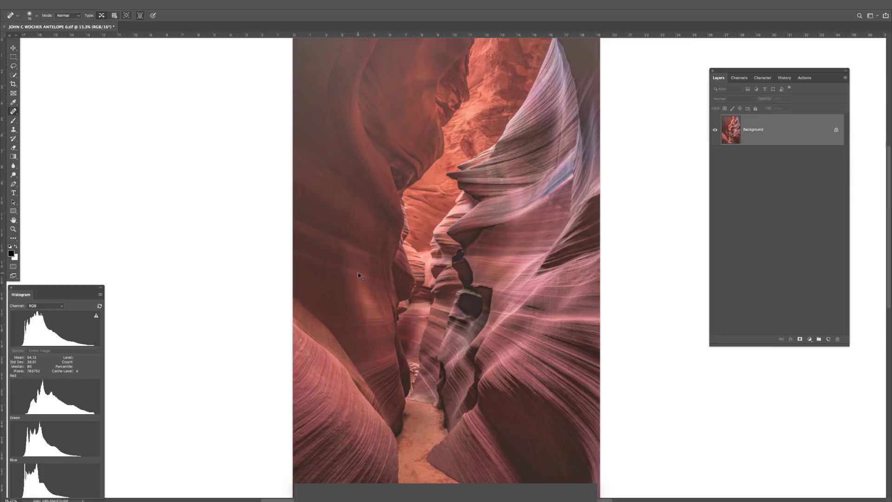
Step: Duplicate the Background layer, working with the bluish patch on the upper right canyon wall in view
{"action": "key", "text": "ctrl+plus"}
{"action": "key", "text": "ctrl+plus"}
{"action": "key", "text": "ctrl+plus"}
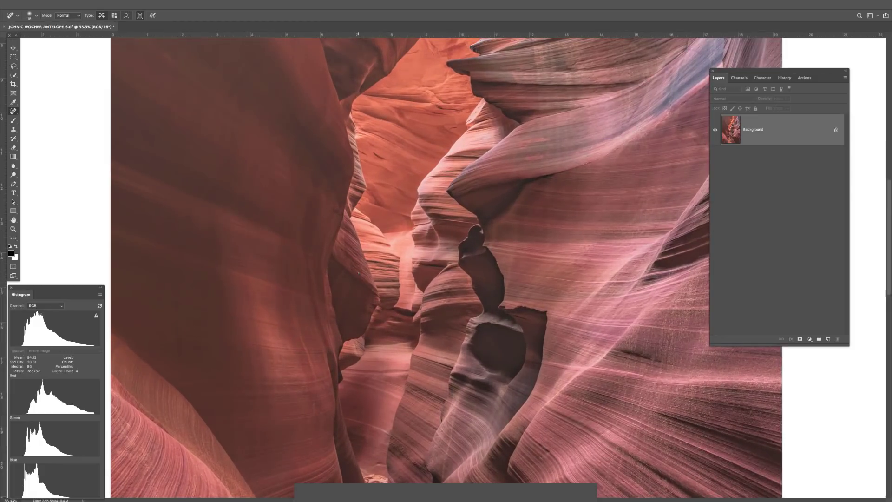
{"action": "left_click_drag", "start_coordinate": [591, 144], "coordinate": [438, 298]}
{"action": "key", "text": "ctrl+r"}
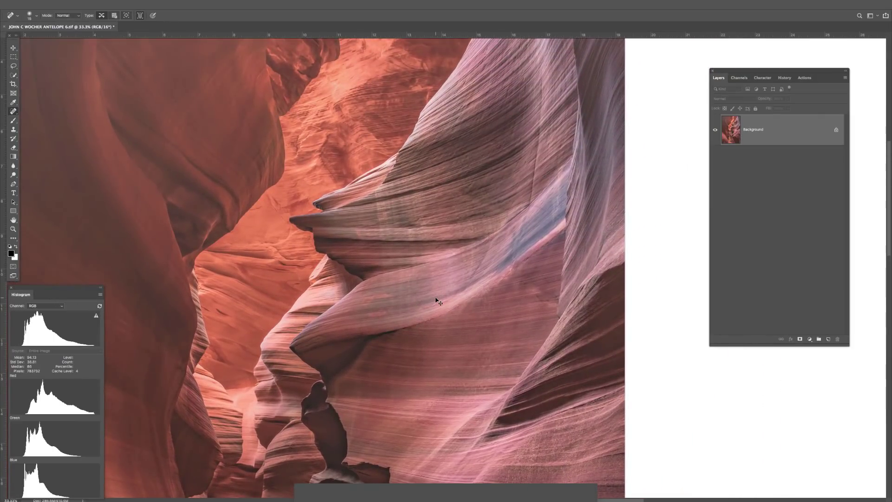
{"action": "key", "text": "ctrl+plus"}
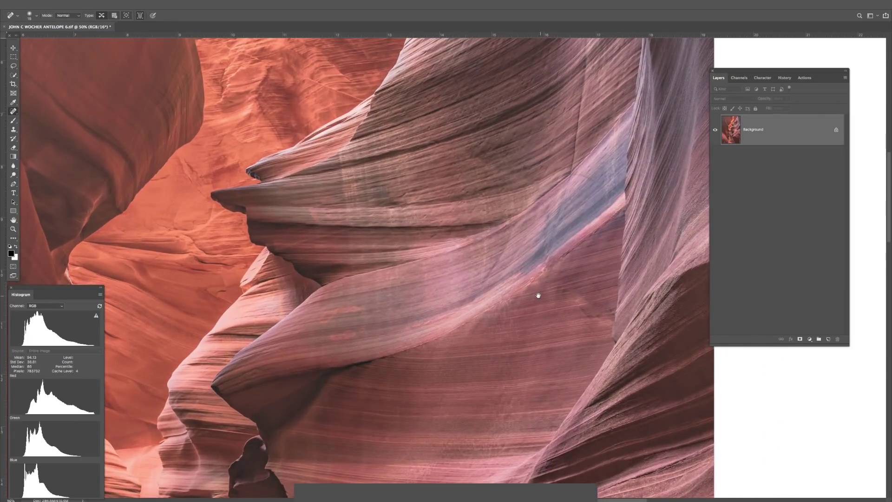
{"action": "left_click_drag", "start_coordinate": [537, 296], "coordinate": [502, 251]}
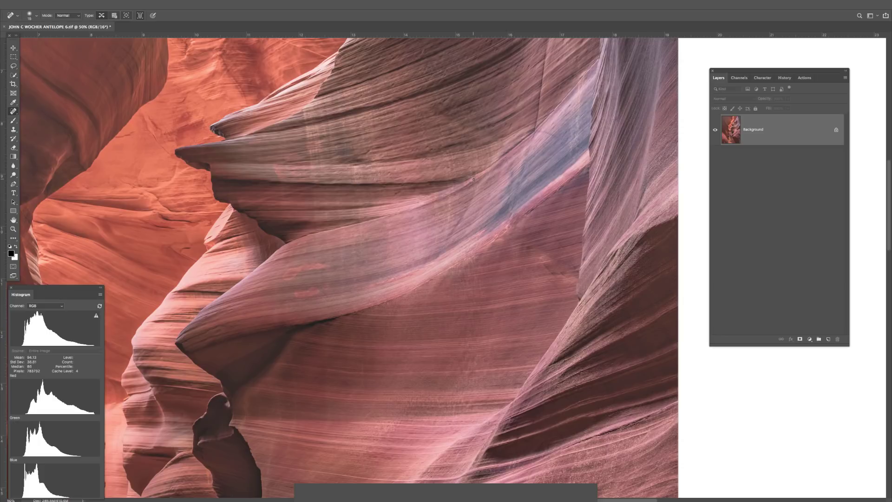
{"action": "key", "text": "ctrl+j"}
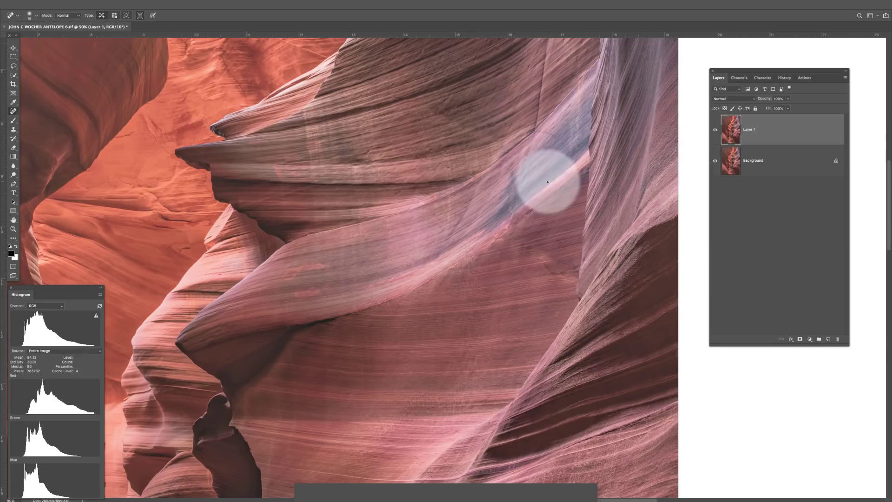
Step: Set the Eyedropper's sample size to 5 by 5 Average and sample a muted pink from the rock as foreground color
{"action": "left_click", "coordinate": [13, 103]}
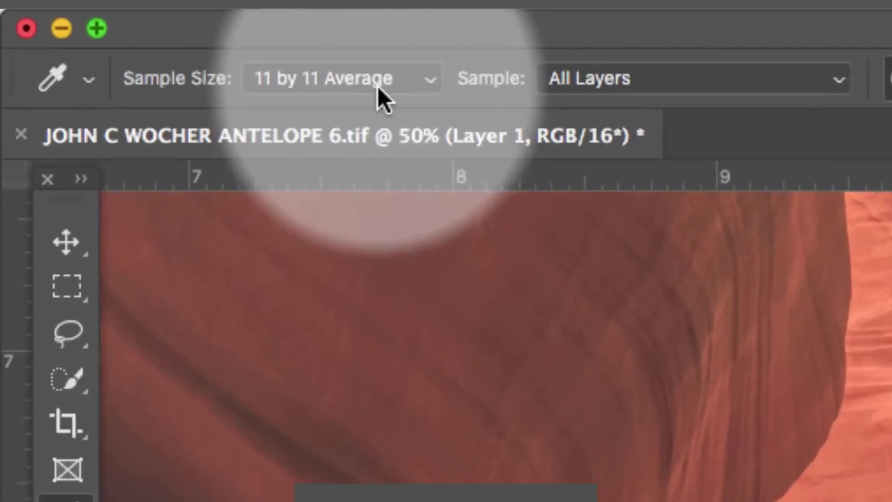
{"action": "left_click", "coordinate": [74, 16]}
{"action": "mouse_move", "coordinate": [394, 39]}
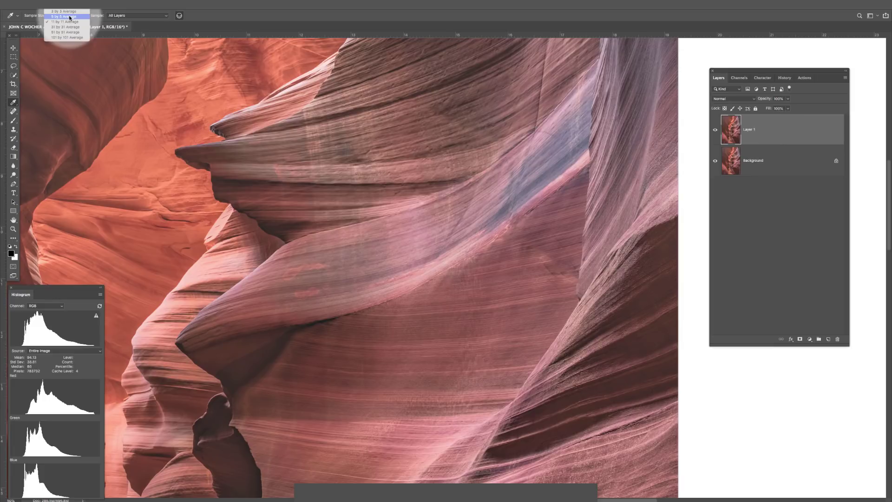
{"action": "left_click", "coordinate": [70, 17]}
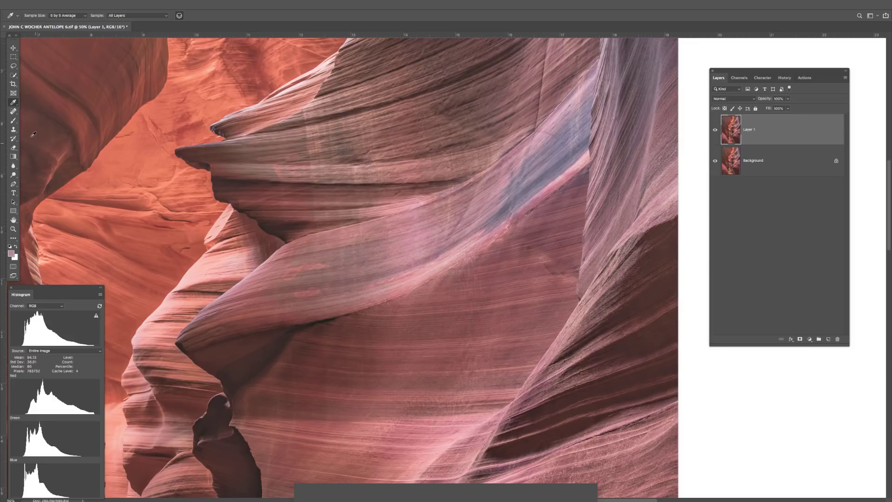
{"action": "left_click", "coordinate": [11, 254]}
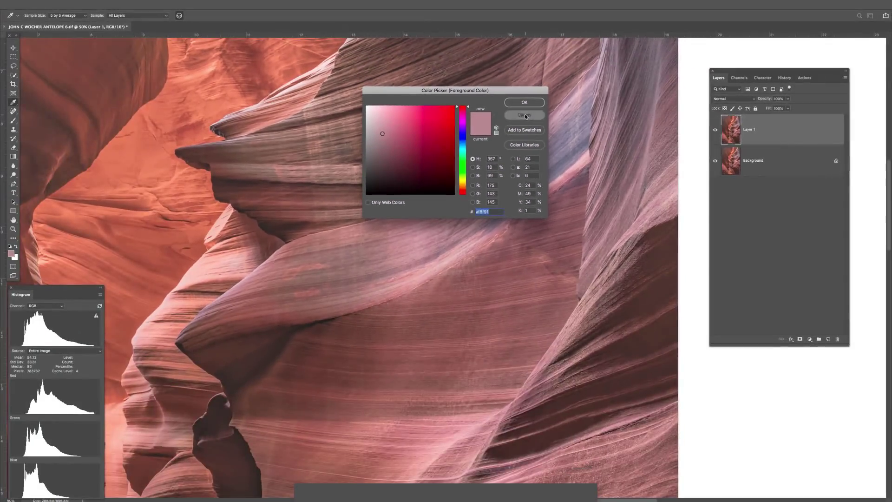
{"action": "left_click", "coordinate": [536, 118]}
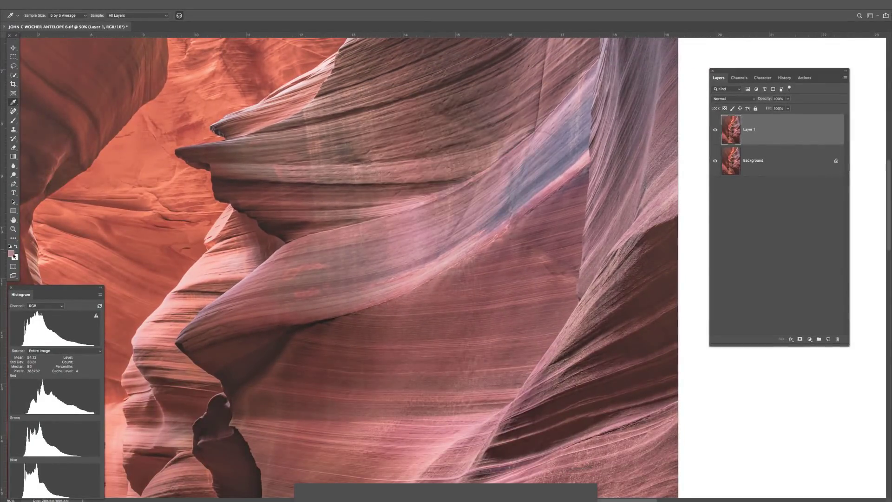
Step: Set up the Brush tool with a soft 40 px tip at 0% hardness and 100% opacity
{"action": "left_click", "coordinate": [13, 120]}
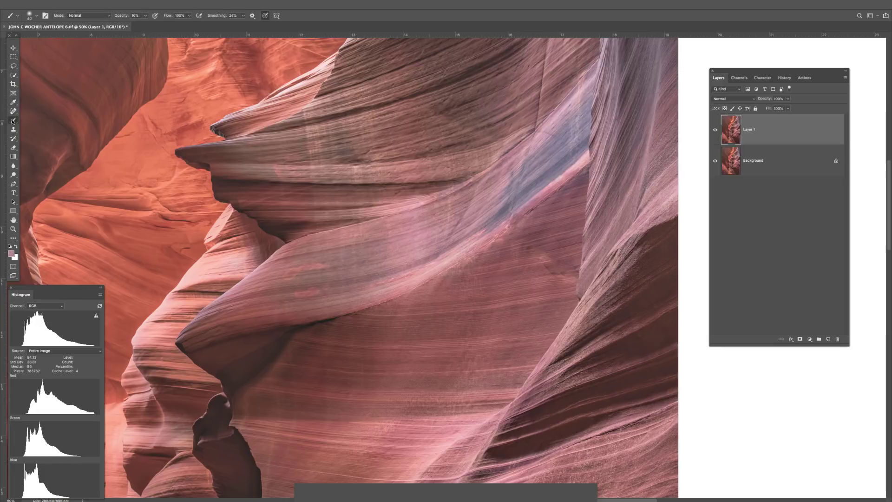
{"action": "right_click", "coordinate": [547, 157]}
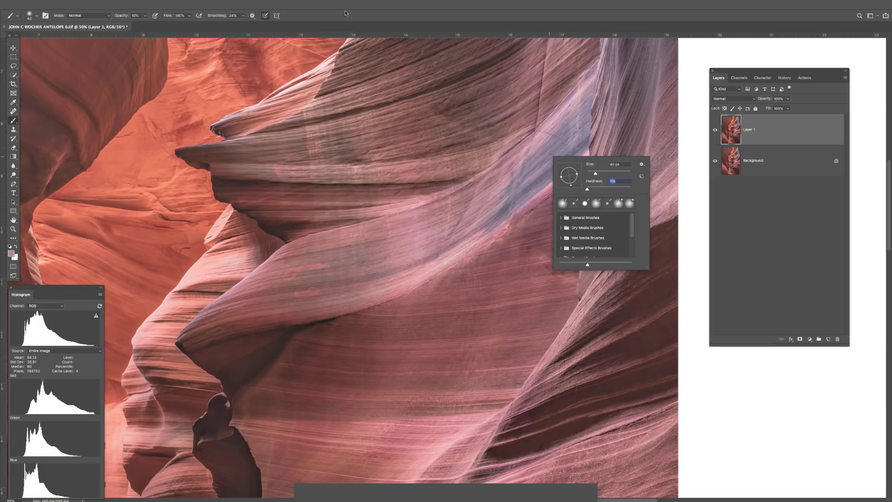
{"action": "key", "text": "Return"}
{"action": "left_click", "coordinate": [143, 16]}
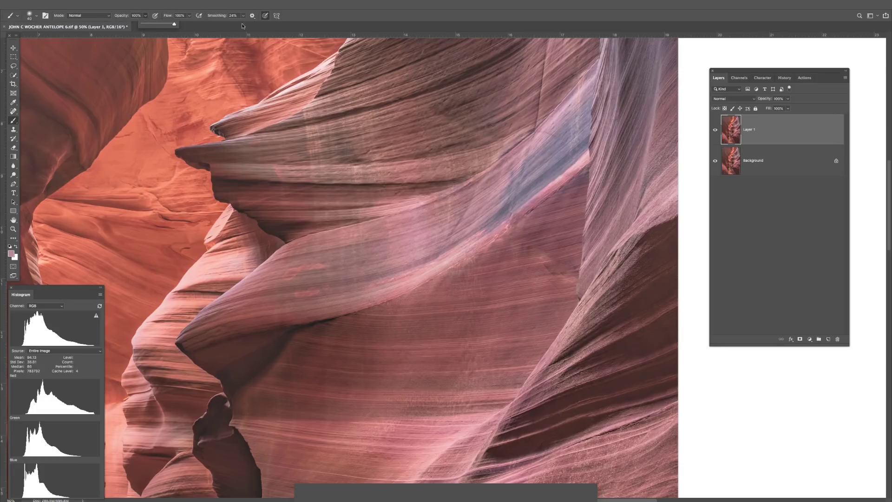
{"action": "key", "text": "Return"}
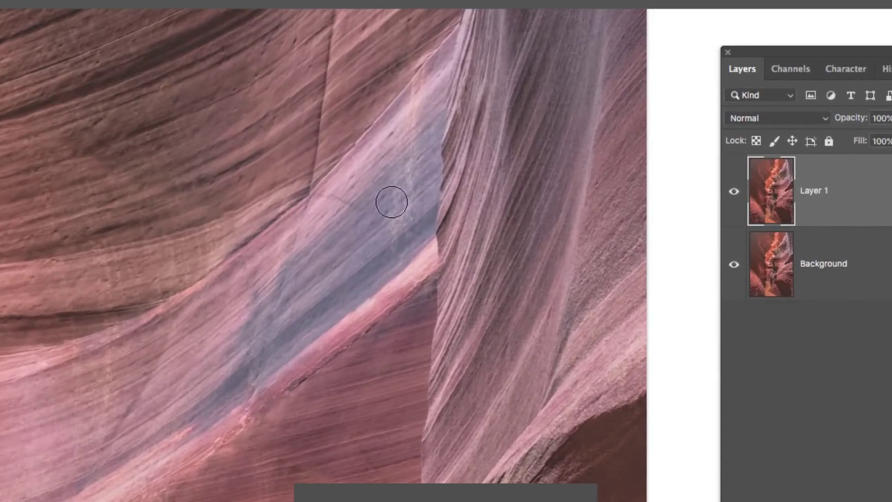
Step: Undo a test stroke of pink over the blue patch and set the duplicate layer's blend mode to Color
{"action": "mouse_move", "coordinate": [391, 202]}
{"action": "left_mouse_down"}
{"action": "mouse_move", "coordinate": [408, 231]}
{"action": "mouse_move", "coordinate": [259, 370]}
{"action": "mouse_move", "coordinate": [309, 265]}
{"action": "mouse_move", "coordinate": [369, 181]}
{"action": "mouse_move", "coordinate": [316, 209]}
{"action": "left_mouse_up"}
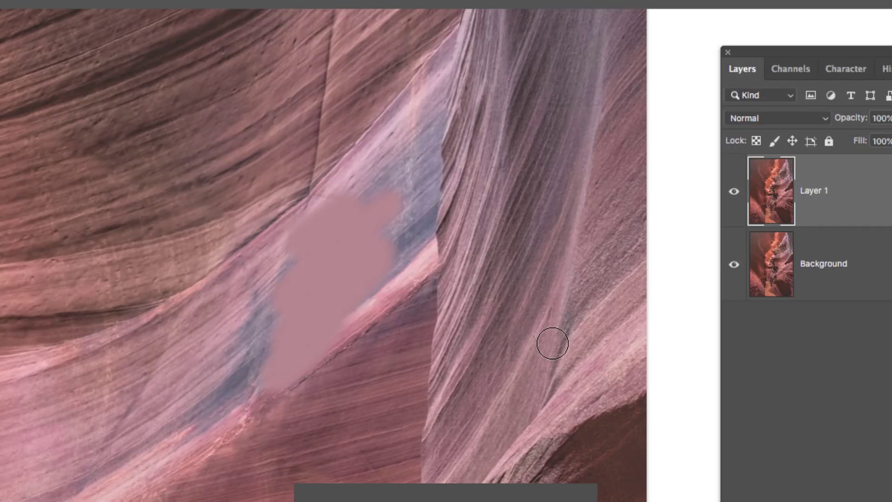
{"action": "key", "text": "super+z"}
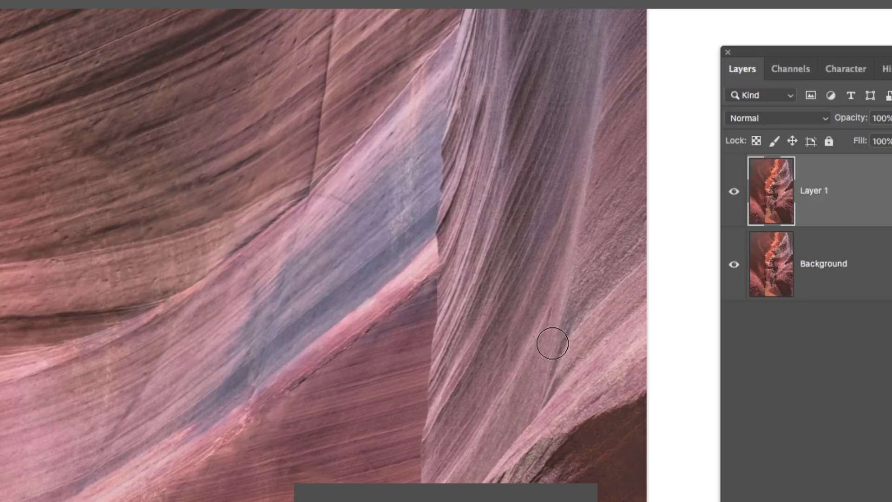
{"action": "left_click", "coordinate": [776, 118]}
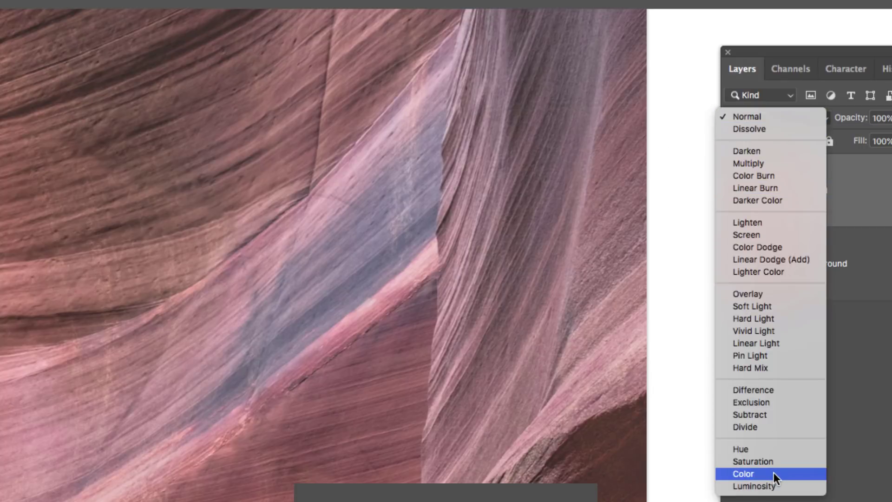
{"action": "left_click", "coordinate": [774, 472]}
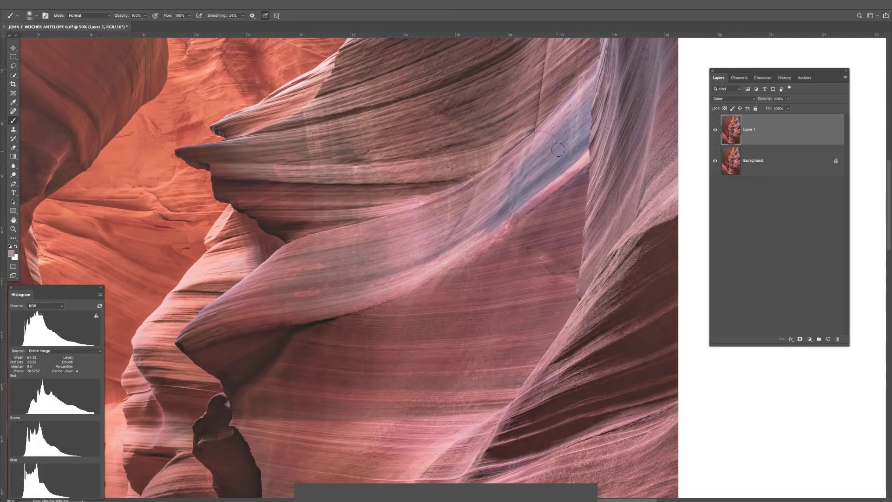
Step: Try painting the sampled pink over the blue patch in Color mode, and switch to the Quick Selection tool
{"action": "mouse_move", "coordinate": [562, 133]}
{"action": "left_mouse_down"}
{"action": "mouse_move", "coordinate": [518, 172]}
{"action": "mouse_move", "coordinate": [561, 147]}
{"action": "mouse_move", "coordinate": [498, 188]}
{"action": "mouse_move", "coordinate": [536, 172]}
{"action": "mouse_move", "coordinate": [503, 202]}
{"action": "mouse_move", "coordinate": [530, 186]}
{"action": "mouse_move", "coordinate": [484, 229]}
{"action": "mouse_move", "coordinate": [436, 251]}
{"action": "mouse_move", "coordinate": [460, 232]}
{"action": "mouse_move", "coordinate": [460, 219]}
{"action": "mouse_move", "coordinate": [452, 232]}
{"action": "mouse_move", "coordinate": [532, 193]}
{"action": "mouse_move", "coordinate": [525, 195]}
{"action": "mouse_move", "coordinate": [573, 156]}
{"action": "mouse_move", "coordinate": [581, 94]}
{"action": "mouse_move", "coordinate": [553, 164]}
{"action": "mouse_move", "coordinate": [525, 184]}
{"action": "mouse_move", "coordinate": [563, 151]}
{"action": "mouse_move", "coordinate": [549, 170]}
{"action": "mouse_move", "coordinate": [580, 164]}
{"action": "mouse_move", "coordinate": [572, 182]}
{"action": "mouse_move", "coordinate": [570, 128]}
{"action": "left_mouse_up"}
{"action": "left_click", "coordinate": [14, 75]}
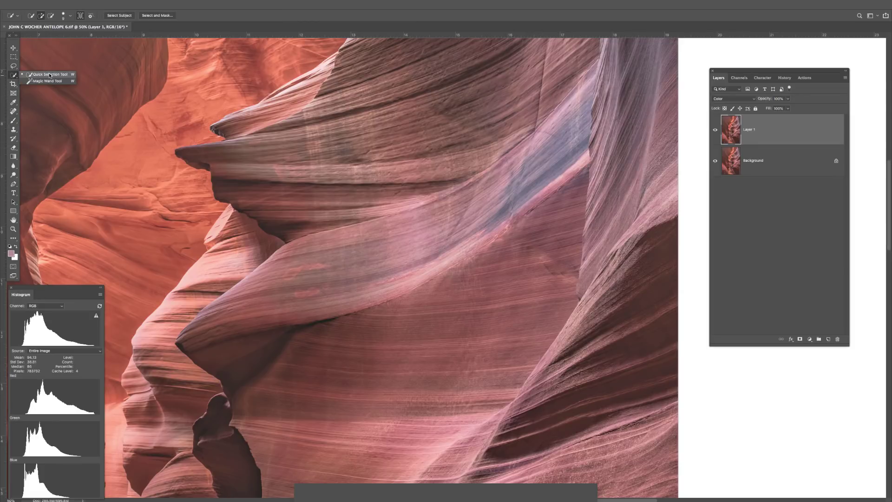
{"action": "left_click", "coordinate": [50, 74]}
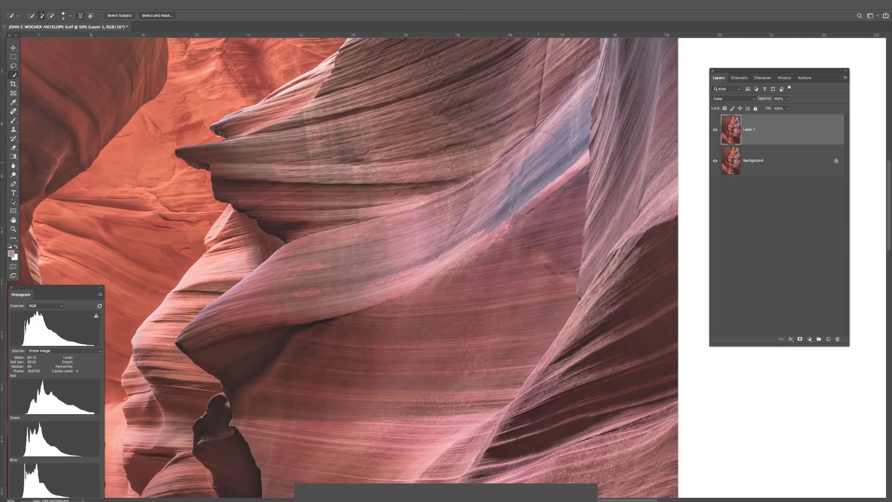
Step: Split the duplicate layer's white Blend If slider for This Layer to 0 / 255
{"action": "double_click", "coordinate": [784, 127]}
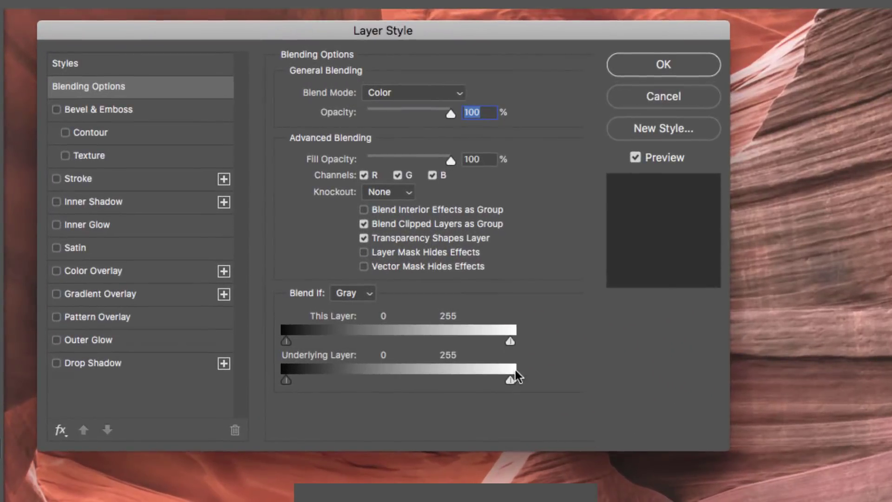
{"action": "key", "text": "alt"}
{"action": "left_click", "coordinate": [508, 342], "text": "alt"}
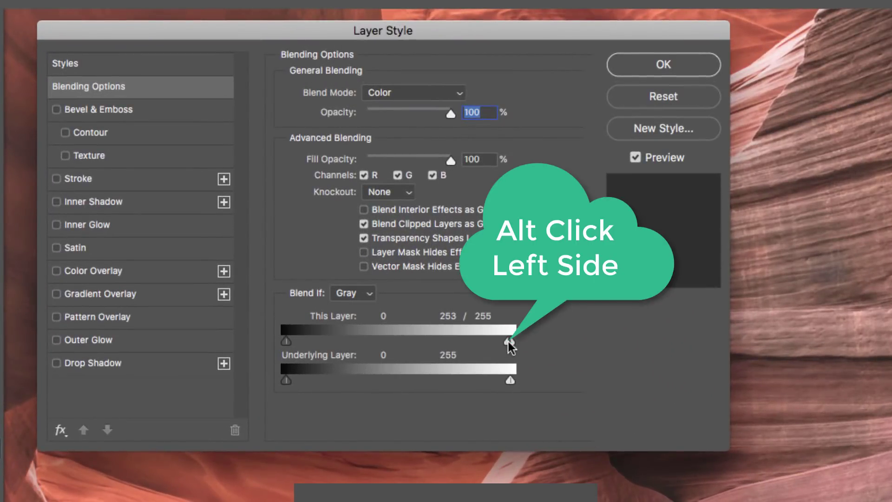
{"action": "left_click_drag", "start_coordinate": [508, 342], "coordinate": [256, 351]}
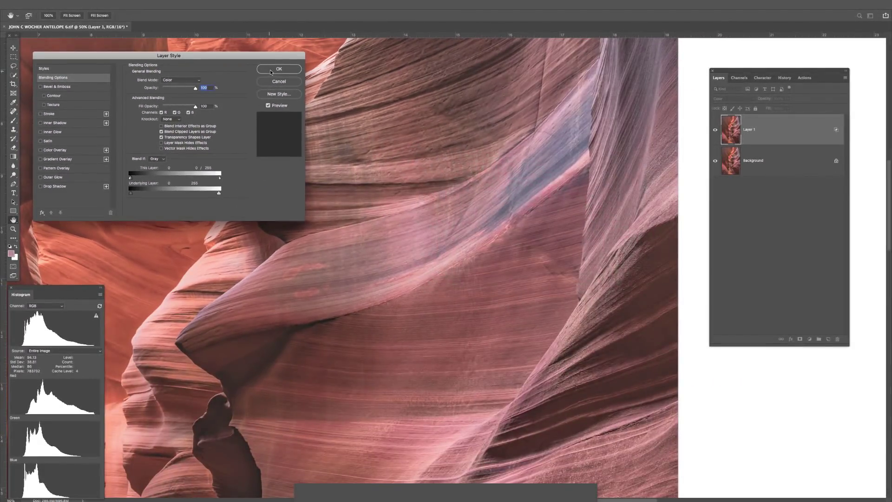
{"action": "left_click", "coordinate": [642, 65]}
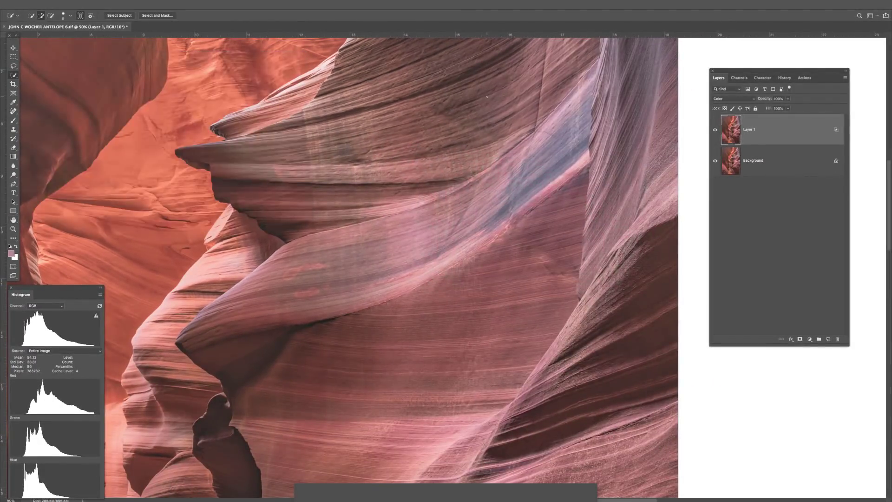
Step: With the Background hidden, adjust the duplicate's This Layer Blend If values to 1 and about 115 / 255
{"action": "left_click", "coordinate": [715, 164]}
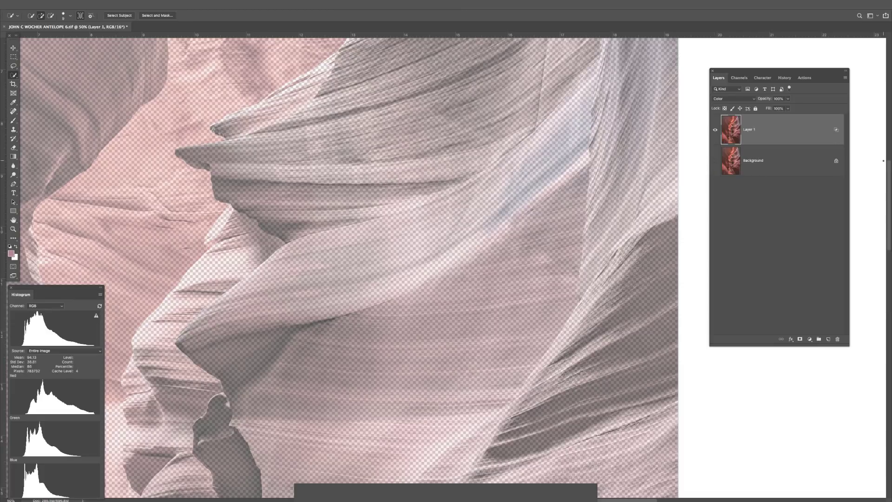
{"action": "double_click", "coordinate": [795, 129]}
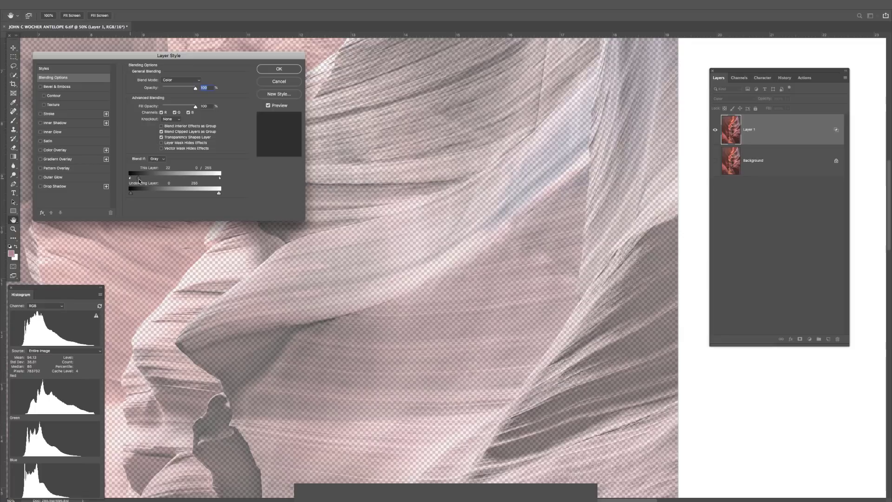
{"action": "left_click_drag", "start_coordinate": [149, 178], "coordinate": [172, 181]}
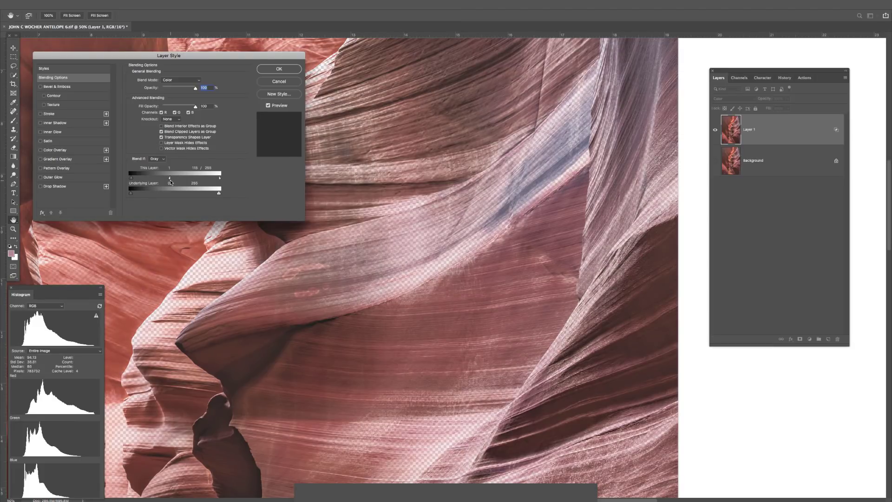
{"action": "left_click", "coordinate": [279, 69]}
{"action": "key", "text": "w"}
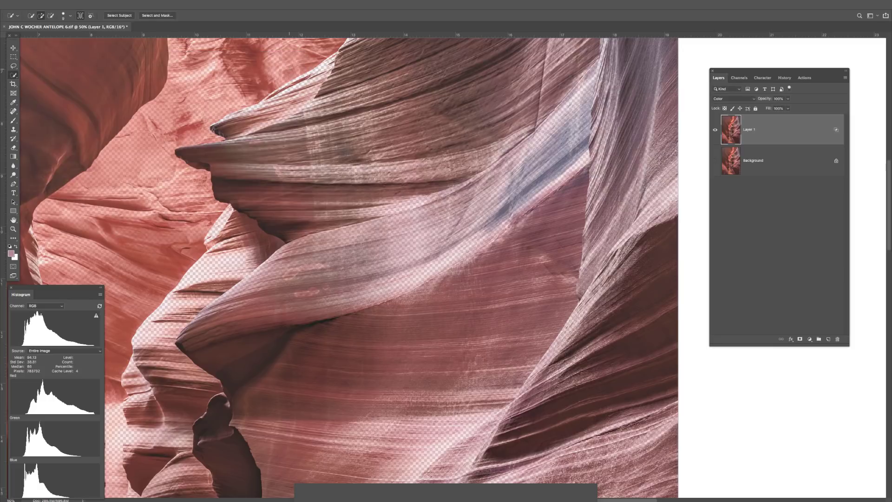
Step: Show the Background layer again and make the duplicate layer active for painting
{"action": "left_click", "coordinate": [715, 161]}
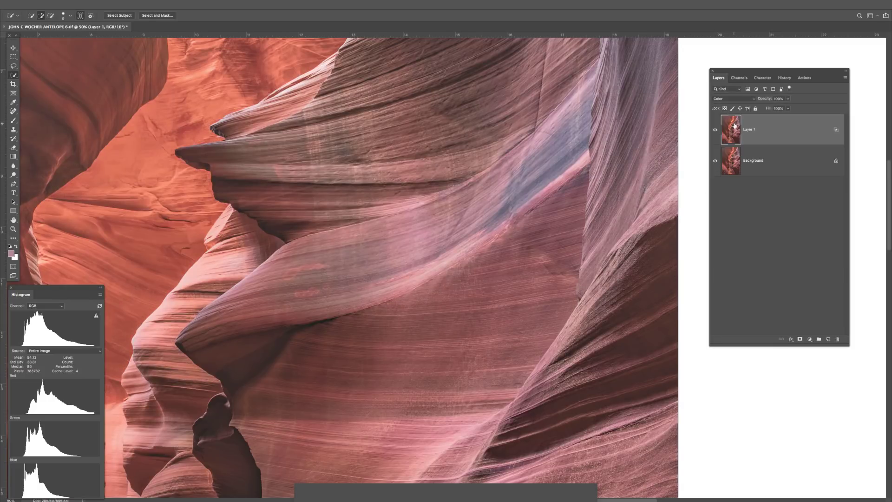
{"action": "left_click", "coordinate": [731, 162]}
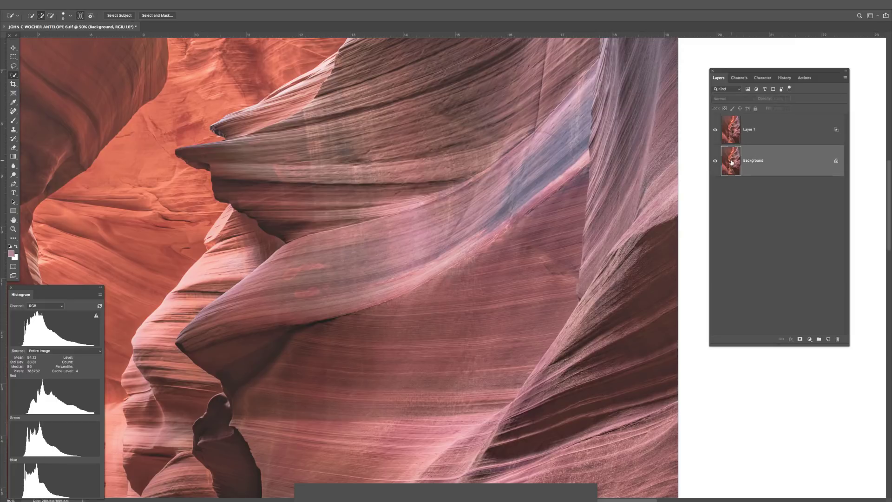
{"action": "left_click", "coordinate": [730, 130]}
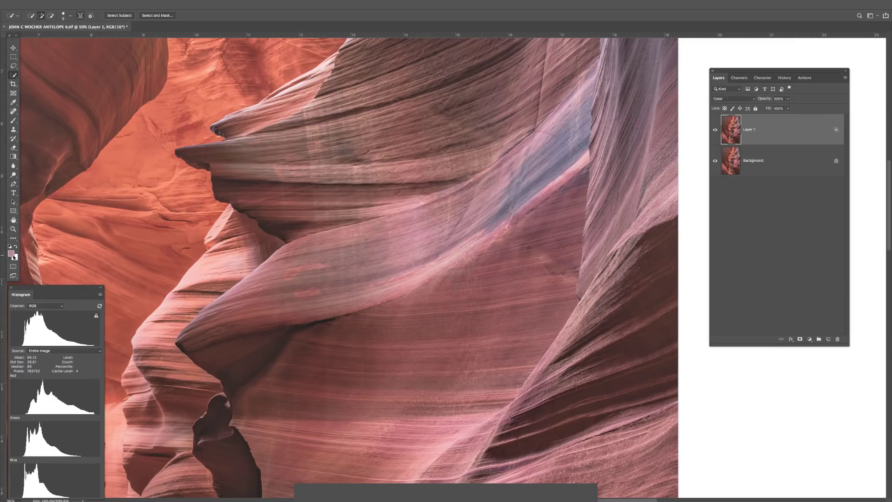
Step: Switch to the Brush tool at 100% opacity and set its flow to about 18%
{"action": "left_click", "coordinate": [13, 122]}
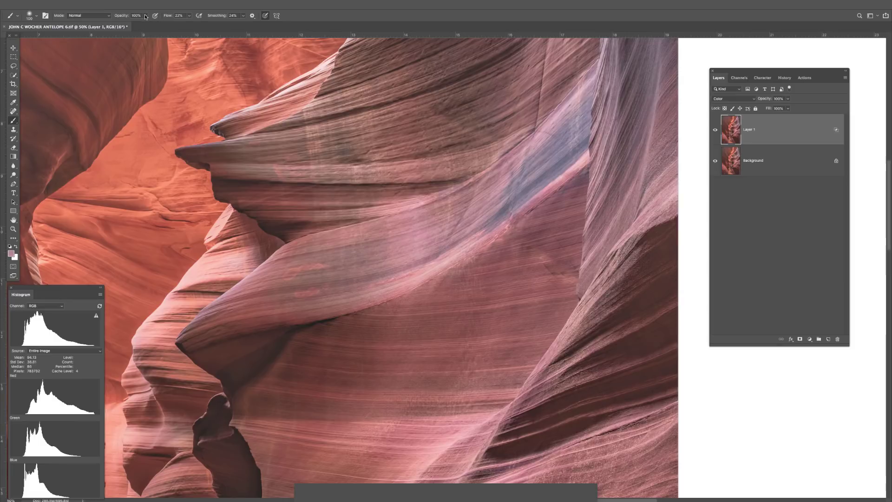
{"action": "left_click", "coordinate": [273, 24]}
{"action": "left_click", "coordinate": [189, 16]}
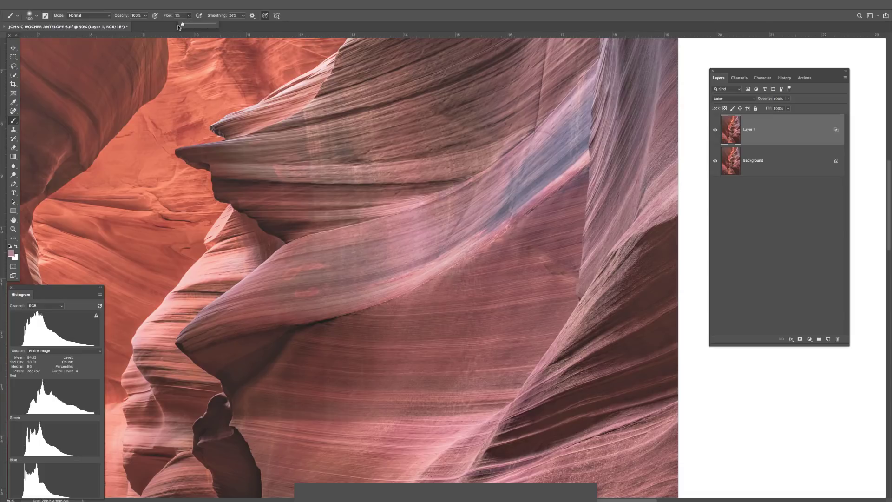
{"action": "left_click_drag", "start_coordinate": [178, 27], "coordinate": [189, 27]}
{"action": "left_click_drag", "start_coordinate": [188, 27], "coordinate": [187, 27]}
Step: Keep the brush hardness at 0% and enlarge the tip to 175 px over the blue patch
{"action": "right_click", "coordinate": [502, 169]}
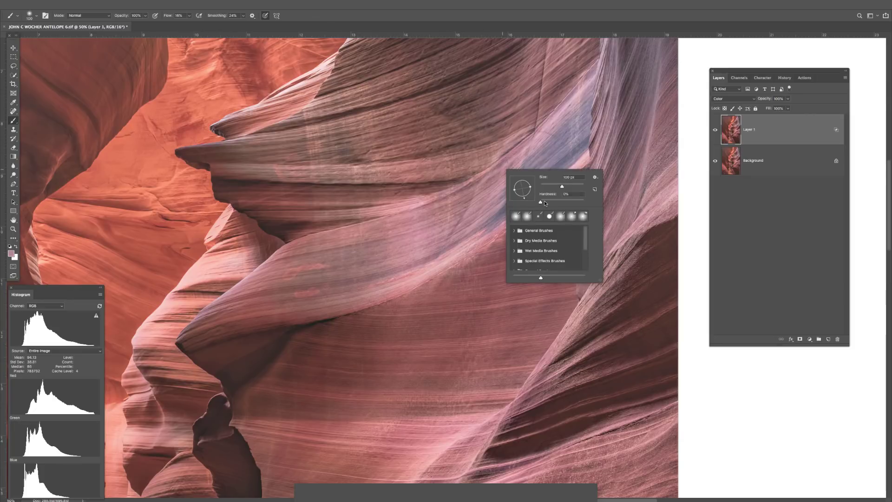
{"action": "left_click", "coordinate": [542, 202]}
{"action": "key", "text": "Return"}
{"action": "key", "text": "bracketright"}
{"action": "key", "text": "bracketright"}
{"action": "key", "text": "bracketright"}
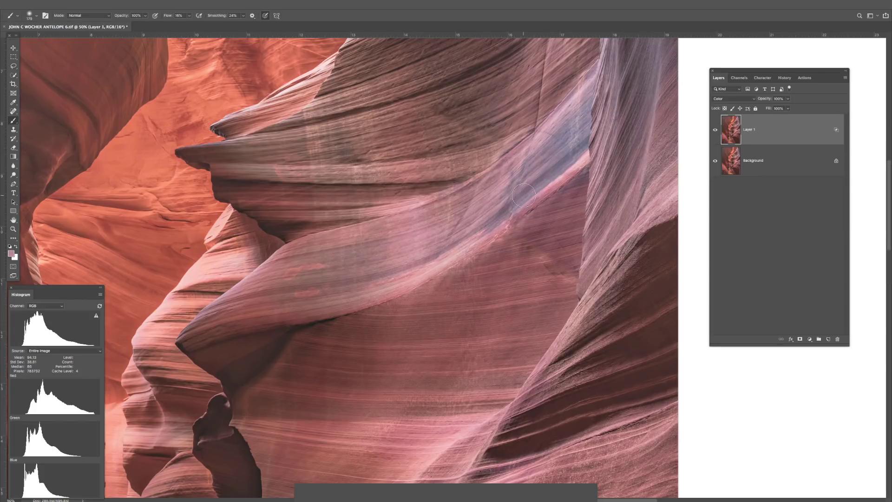
Step: Shrink the brush to 100 px, raise its flow to 100%, and paint the sampled pink over the blue patch
{"action": "key", "text": "bracketleft"}
{"action": "key", "text": "bracketleft"}
{"action": "key", "text": "bracketleft"}
{"action": "left_click", "coordinate": [189, 15]}
{"action": "left_click_drag", "start_coordinate": [191, 23], "coordinate": [364, 25]}
Step: Lower the painted Color layer's opacity to about 69% to blend the recolored patch, and deselect the layers
{"action": "left_click", "coordinate": [787, 99]}
{"action": "left_click_drag", "start_coordinate": [787, 105], "coordinate": [737, 112]}
{"action": "left_click_drag", "start_coordinate": [764, 109], "coordinate": [779, 110]}
{"action": "left_click_drag", "start_coordinate": [783, 112], "coordinate": [778, 112]}
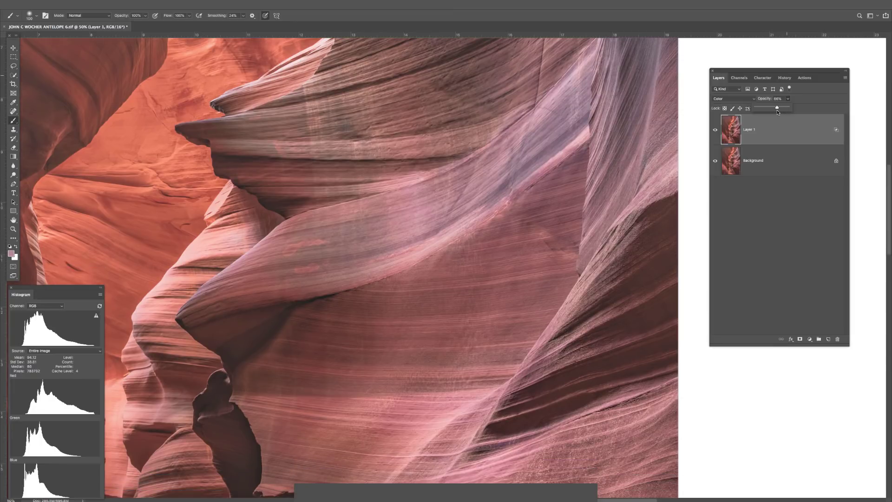
{"action": "key", "text": "ctrl+minus"}
{"action": "left_click_drag", "start_coordinate": [426, 329], "coordinate": [416, 300]}
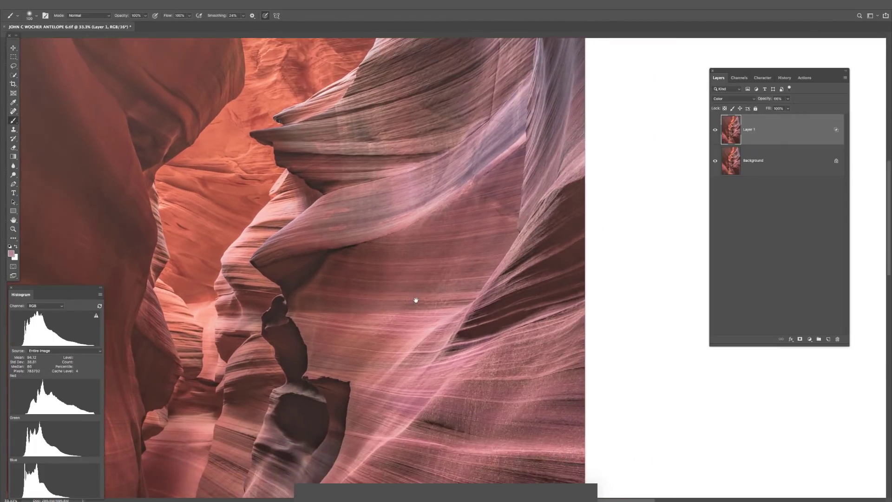
{"action": "key", "text": "ctrl+r"}
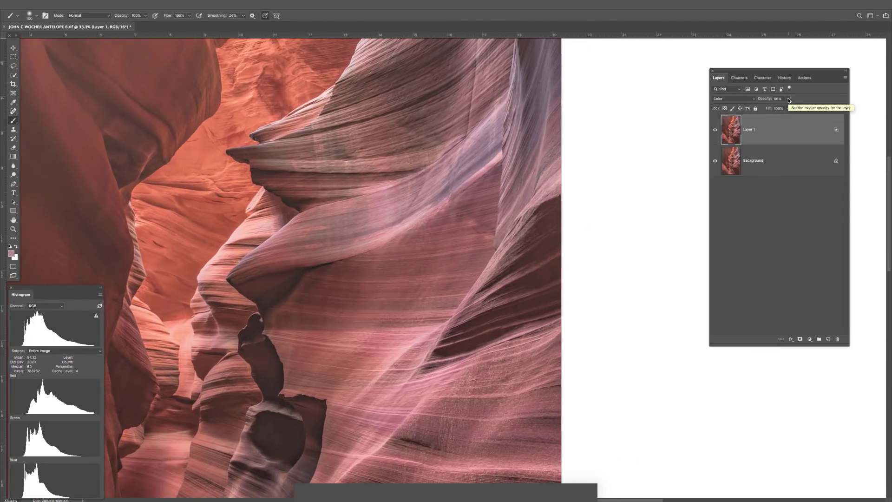
{"action": "left_click", "coordinate": [789, 99]}
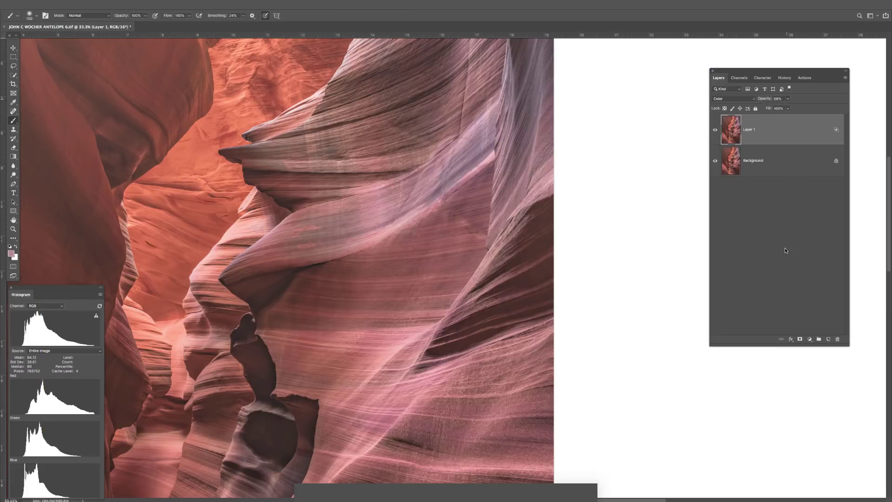
{"action": "left_click", "coordinate": [785, 250]}
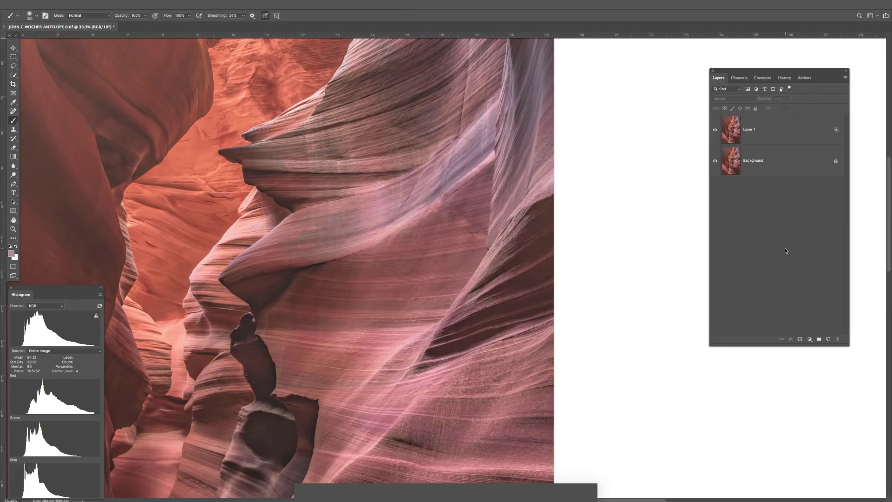